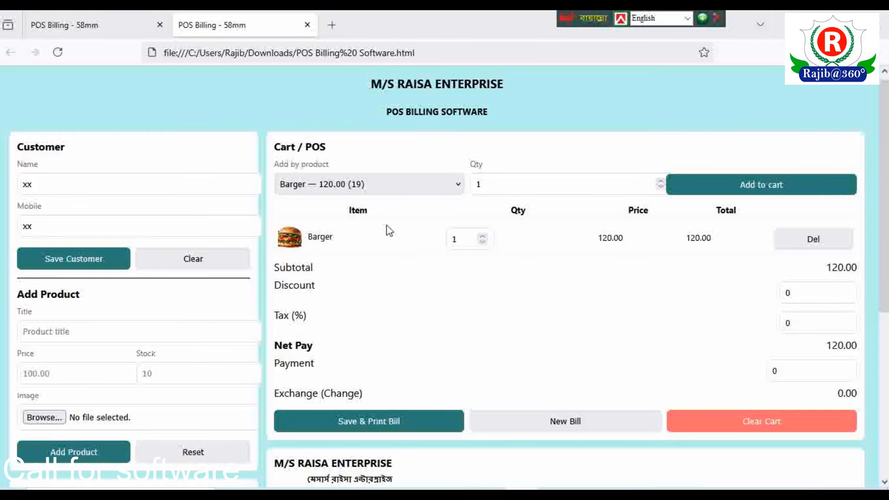
Step: Add one Chicken Fry and one Mum Water 500ml to the cart
{"action": "left_click", "coordinate": [453, 188]}
{"action": "left_click", "coordinate": [323, 225]}
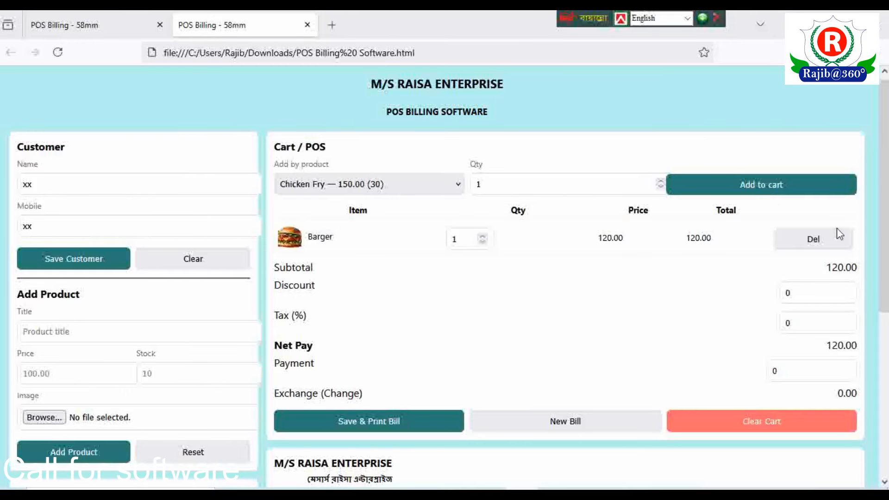
{"action": "left_click", "coordinate": [745, 191]}
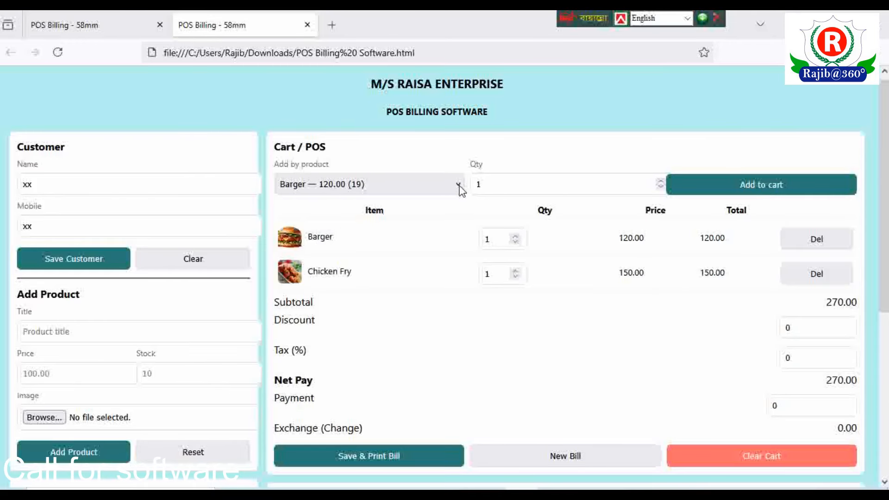
{"action": "left_click", "coordinate": [459, 185]}
{"action": "left_click", "coordinate": [362, 239]}
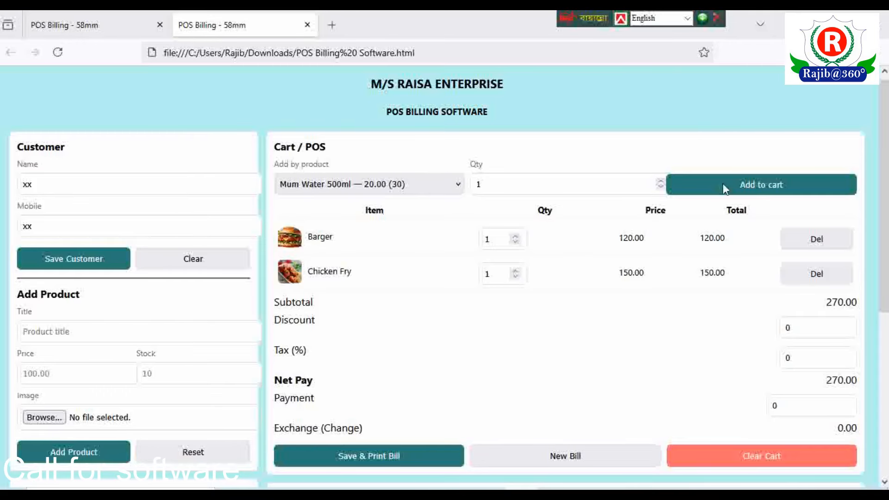
{"action": "left_click", "coordinate": [583, 187]}
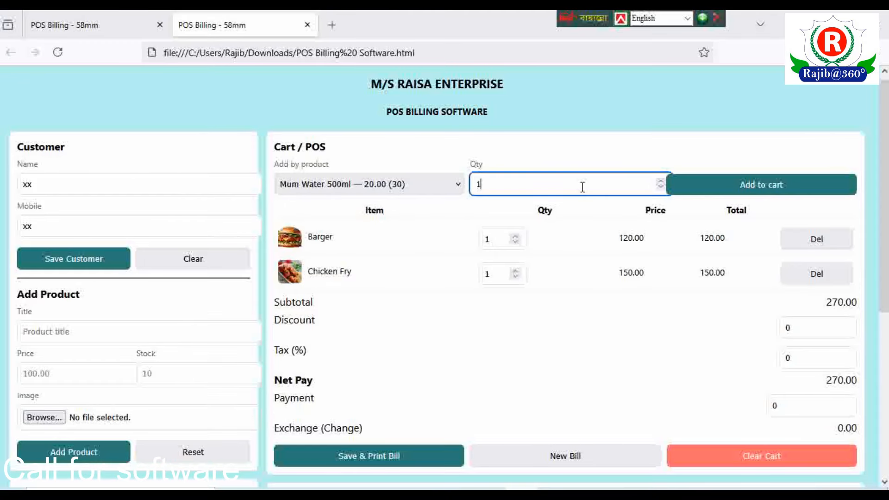
{"action": "left_click", "coordinate": [745, 190]}
Step: Add one Chicken Ball to the cart
{"action": "left_click", "coordinate": [457, 185]}
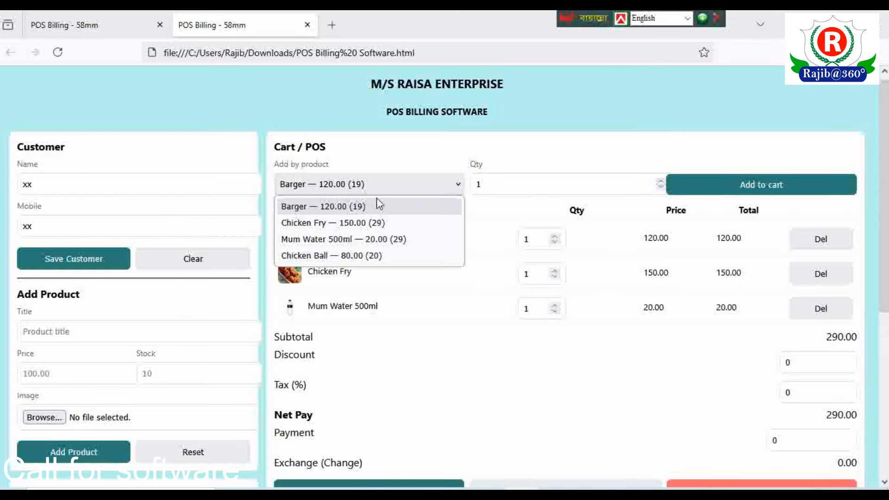
{"action": "left_click", "coordinate": [304, 256]}
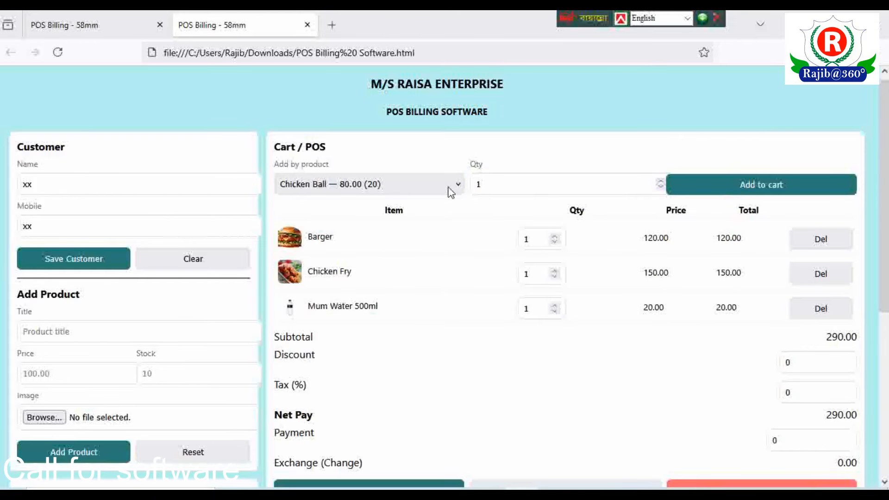
{"action": "left_click", "coordinate": [768, 190]}
Step: Leave the discount and tax at 0 and set the customer's payment to 500
{"action": "scroll", "coordinate": [465, 360], "scroll_direction": "down", "scroll_amount": 3}
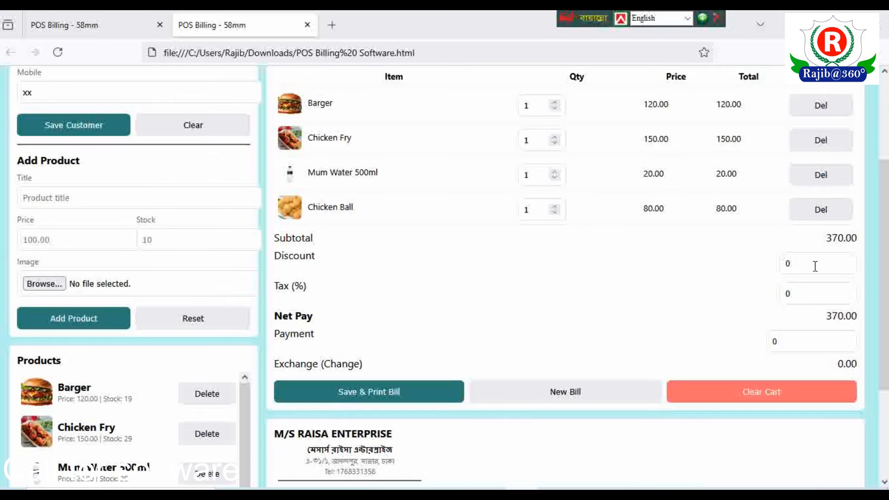
{"action": "left_click", "coordinate": [797, 267]}
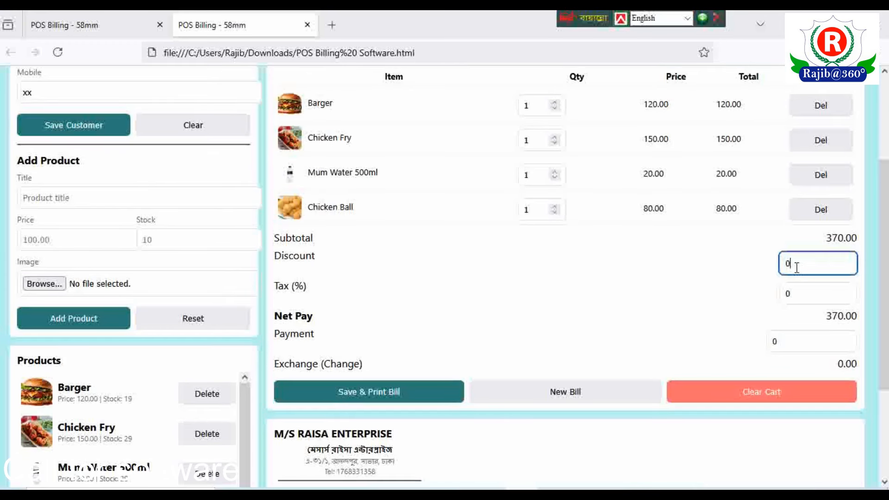
{"action": "left_click", "coordinate": [821, 294]}
{"action": "double_click", "coordinate": [797, 342]}
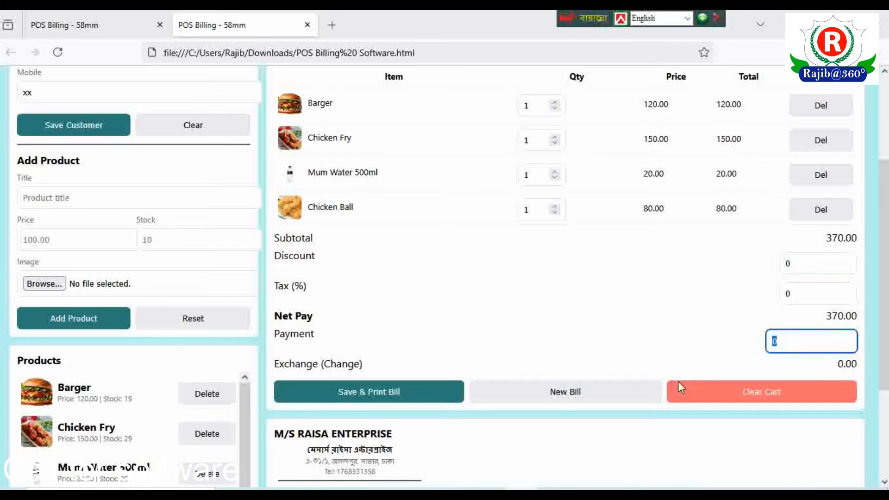
{"action": "type", "text": "500"}
{"action": "left_click", "coordinate": [315, 363]}
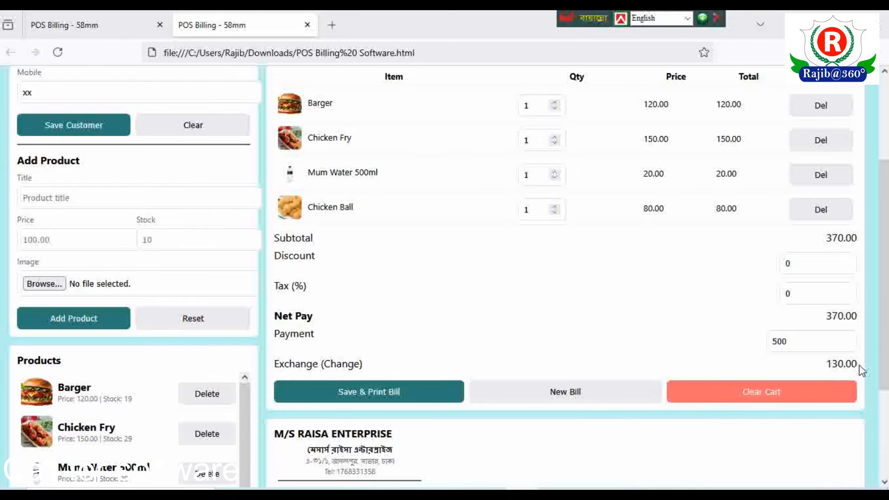
Step: Check the bill preview, then save and print the bill
{"action": "scroll", "coordinate": [589, 369], "scroll_direction": "down", "scroll_amount": 3}
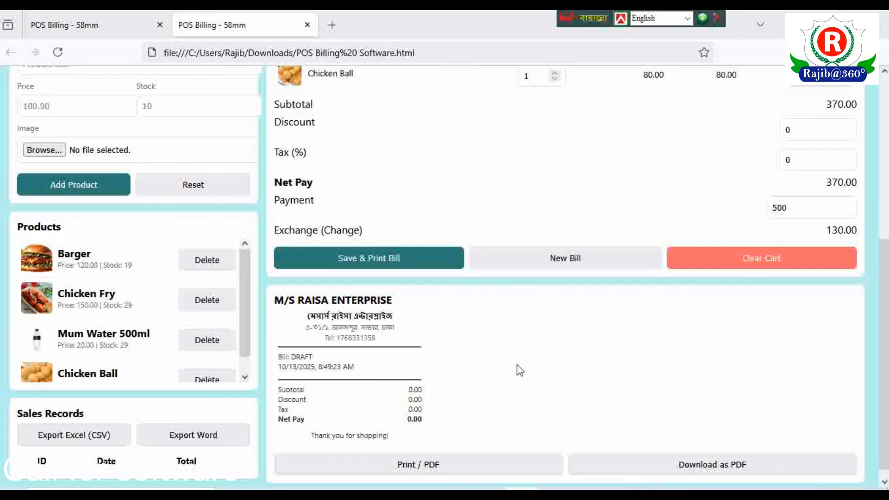
{"action": "scroll", "coordinate": [880, 258], "scroll_direction": "up", "scroll_amount": 2}
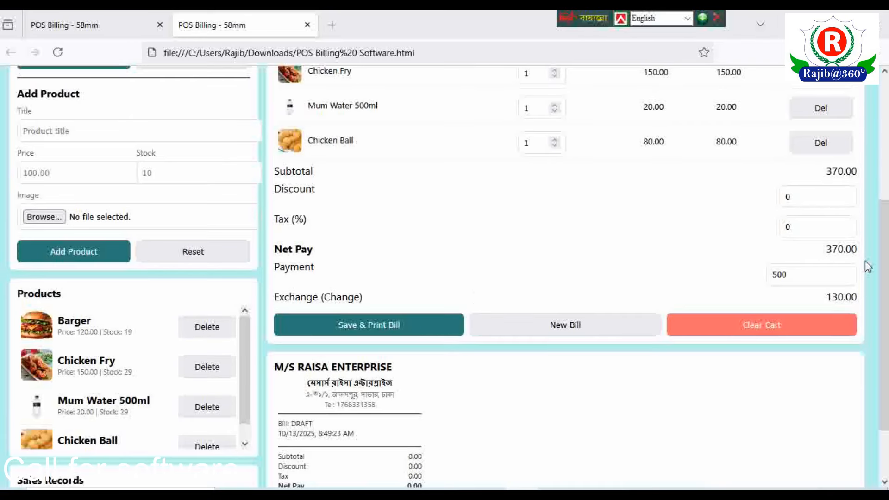
{"action": "left_click", "coordinate": [371, 330]}
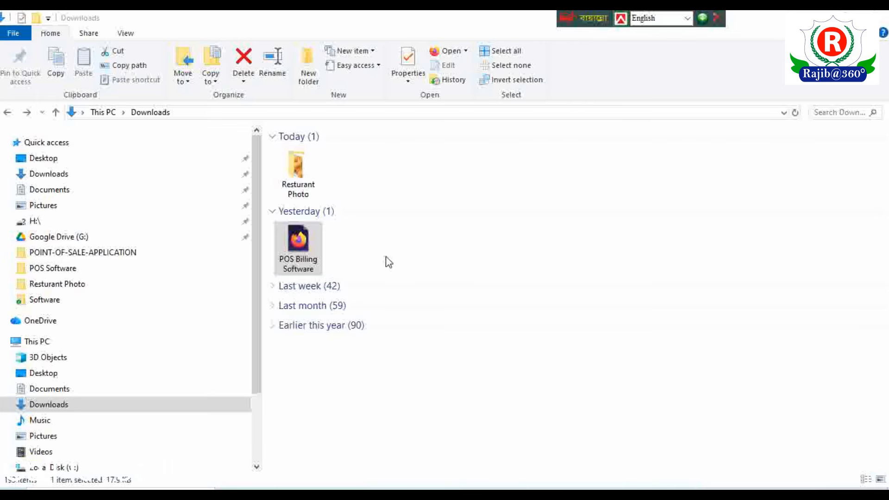
Step: Open the POS Billing Software file from the Downloads folder and look over its empty customer, product and sales sections
{"action": "double_click", "coordinate": [306, 247]}
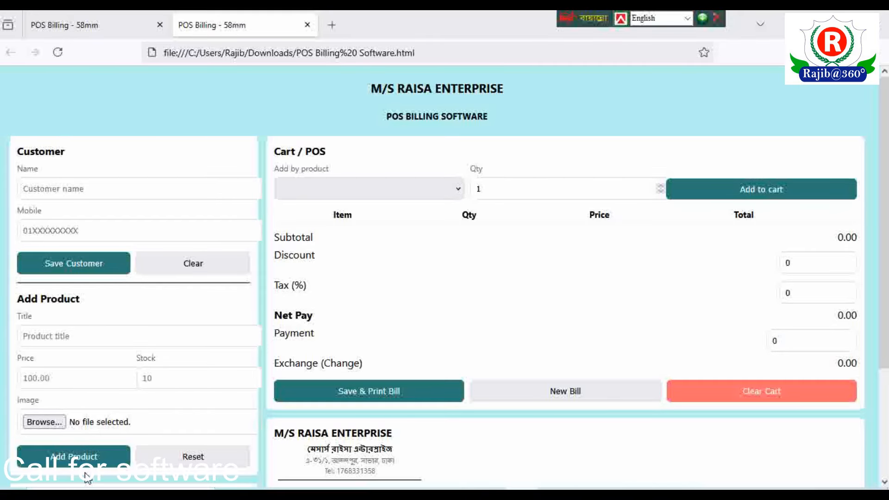
{"action": "scroll", "coordinate": [549, 357], "scroll_direction": "down", "scroll_amount": 3}
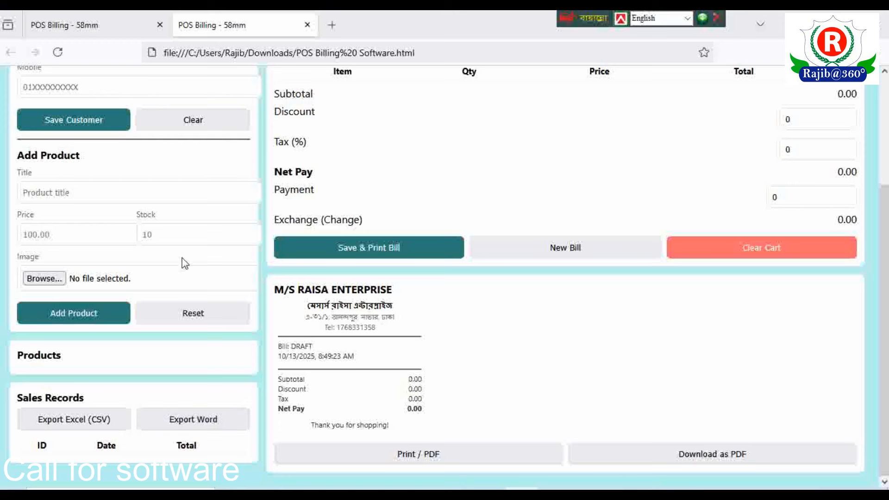
{"action": "scroll", "coordinate": [185, 264], "scroll_direction": "up", "scroll_amount": 1}
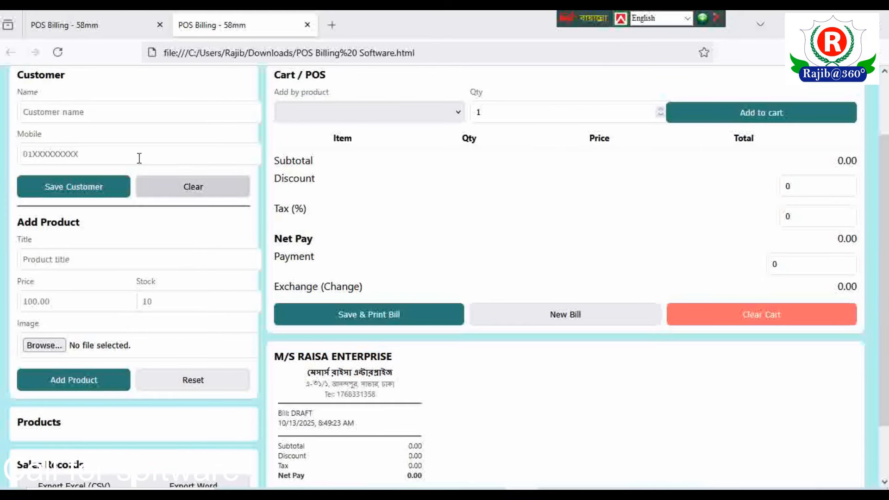
{"action": "left_click", "coordinate": [81, 387]}
{"action": "left_click", "coordinate": [532, 296]}
Step: Fill in a new product titled Barger with a price of 120 and a stock of 20
{"action": "left_click", "coordinate": [83, 258]}
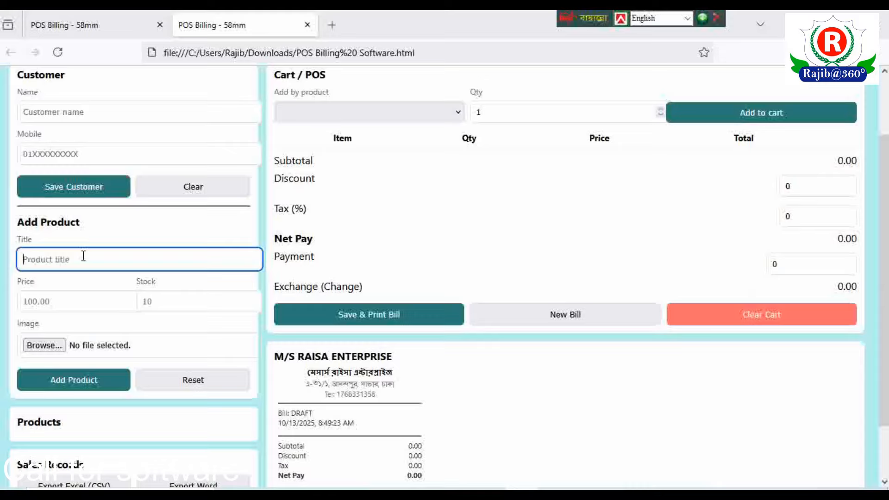
{"action": "type", "text": "Barger"}
{"action": "left_click", "coordinate": [67, 299]}
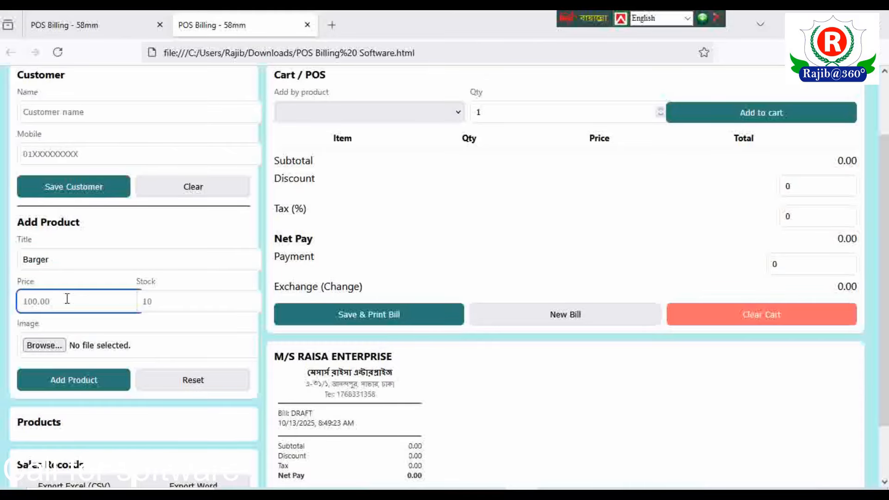
{"action": "type", "text": "120"}
{"action": "left_click", "coordinate": [194, 300]}
{"action": "type", "text": "20"}
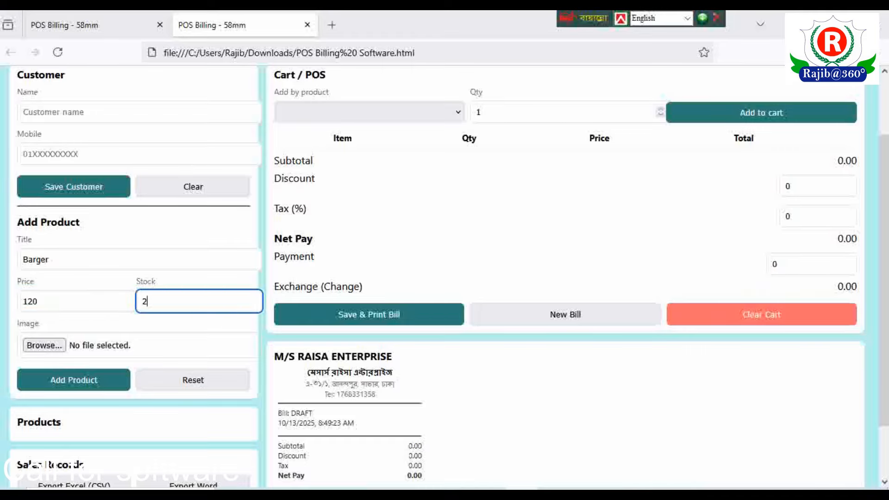
Step: Attach the Barger image from the Resturant Photo folder in Downloads and add the product to the list
{"action": "left_click", "coordinate": [55, 351]}
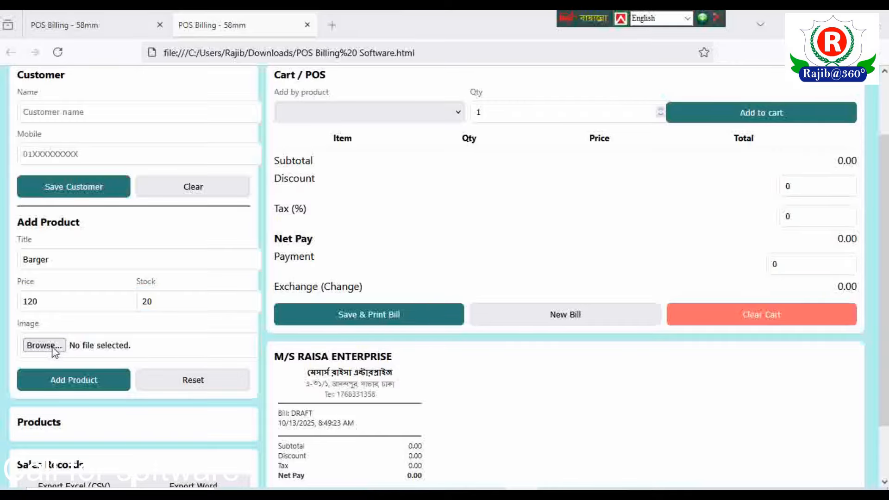
{"action": "left_click", "coordinate": [58, 240]}
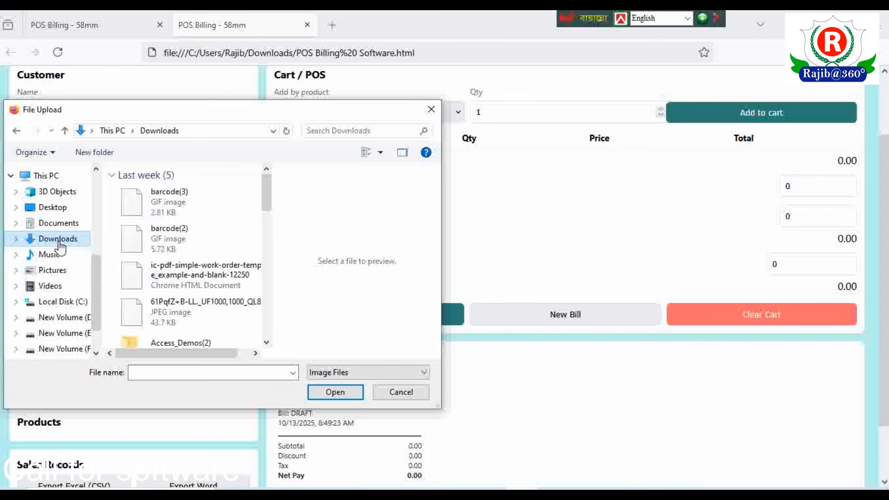
{"action": "double_click", "coordinate": [198, 195]}
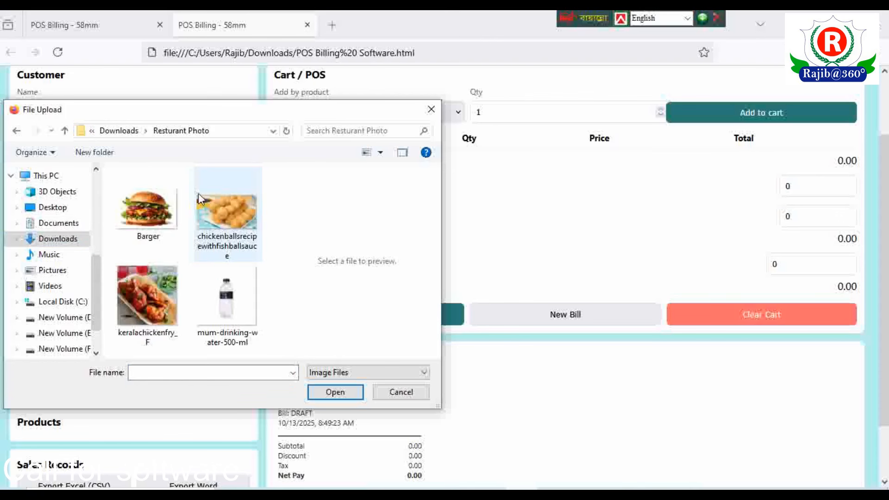
{"action": "left_click", "coordinate": [152, 210]}
{"action": "left_click", "coordinate": [339, 393]}
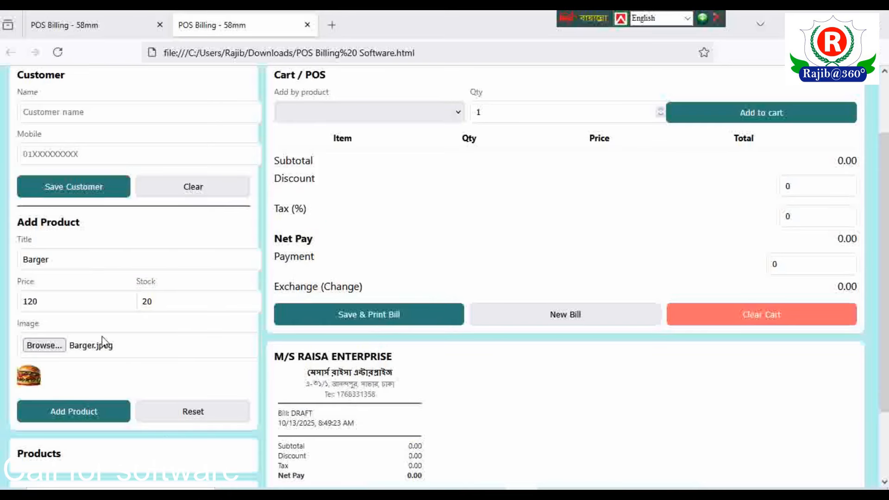
{"action": "left_click", "coordinate": [95, 418]}
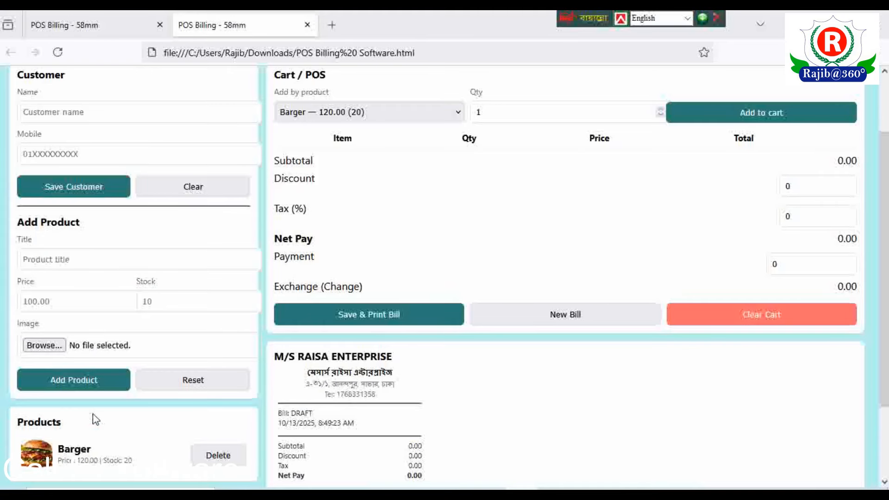
Step: Fill in a new product titled Chicken Fry with a price of 150 and a stock of 30
{"action": "left_click", "coordinate": [76, 261]}
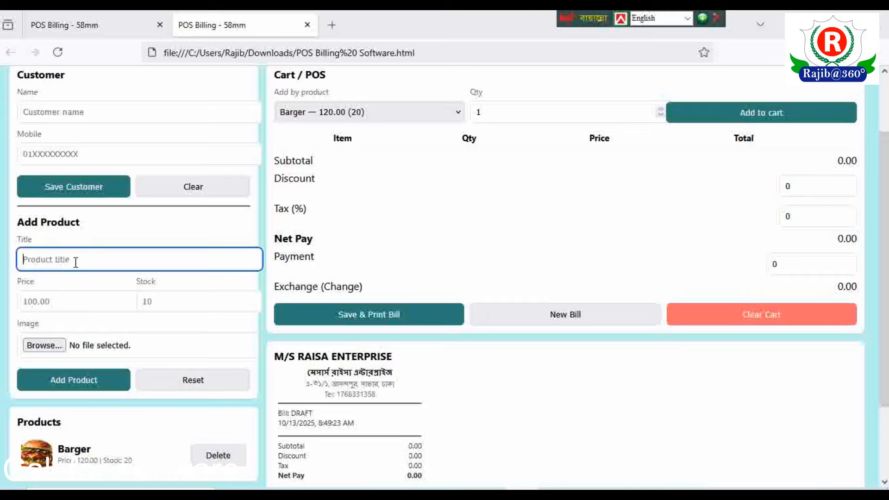
{"action": "type", "text": "P"}
{"action": "key", "text": "BackSpace"}
{"action": "type", "text": "Chicken Fry"}
{"action": "left_click", "coordinate": [67, 305]}
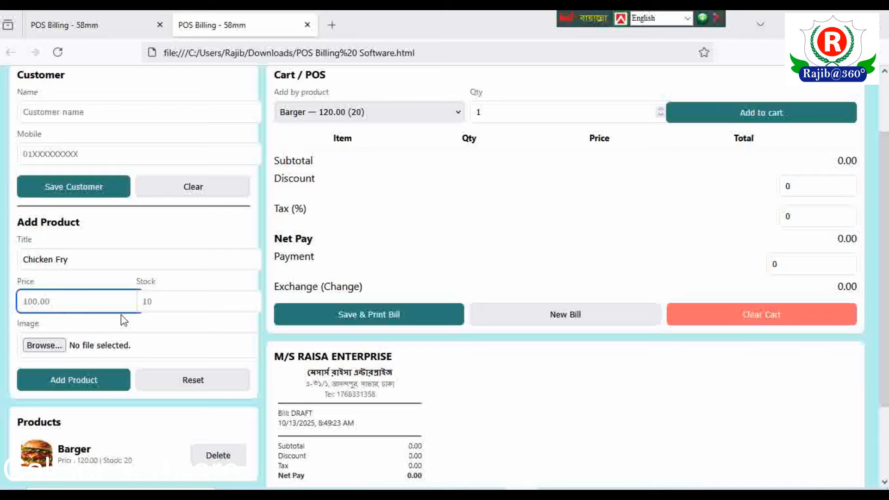
{"action": "type", "text": "150"}
{"action": "left_click", "coordinate": [188, 300]}
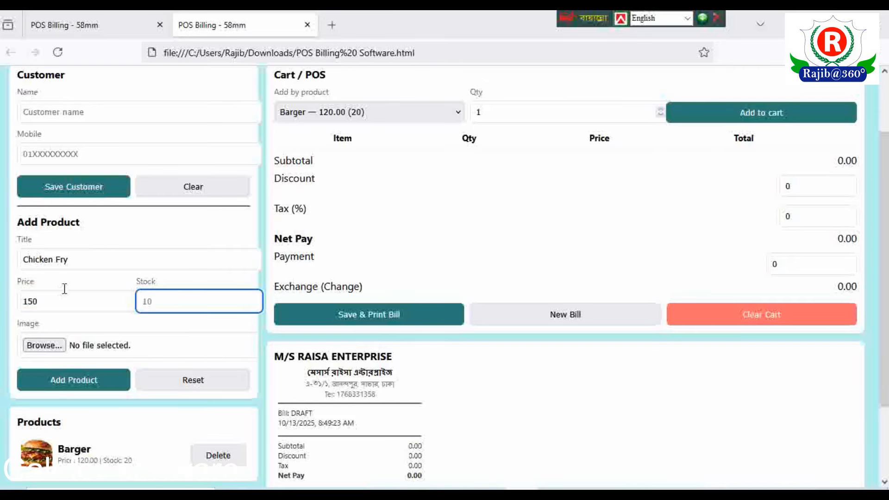
{"action": "type", "text": "30"}
Step: Attach the keralachickenfry_F image to Chicken Fry and add the product to the list
{"action": "left_click", "coordinate": [43, 345]}
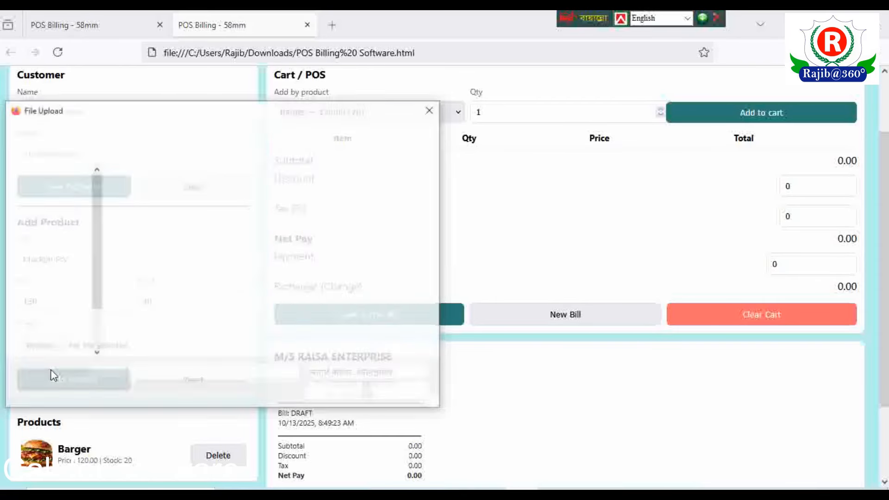
{"action": "double_click", "coordinate": [160, 299]}
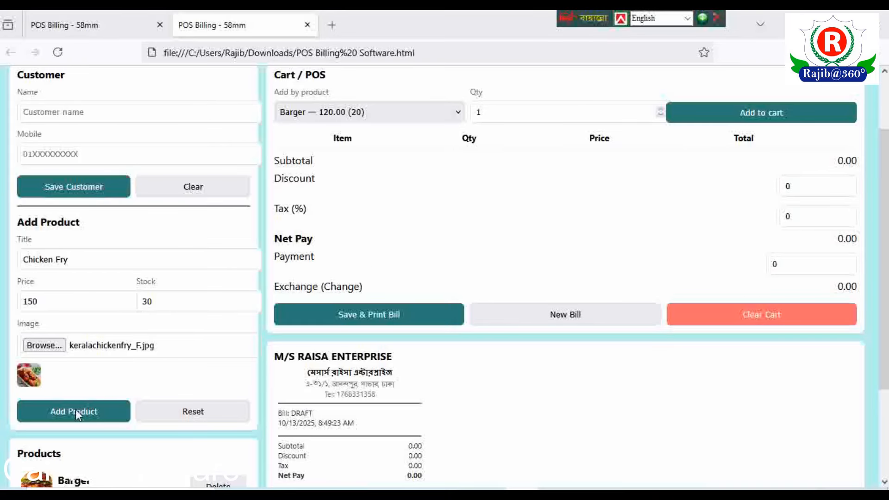
{"action": "scroll", "coordinate": [109, 401], "scroll_direction": "down", "scroll_amount": 2}
{"action": "scroll", "coordinate": [107, 397], "scroll_direction": "down", "scroll_amount": 1}
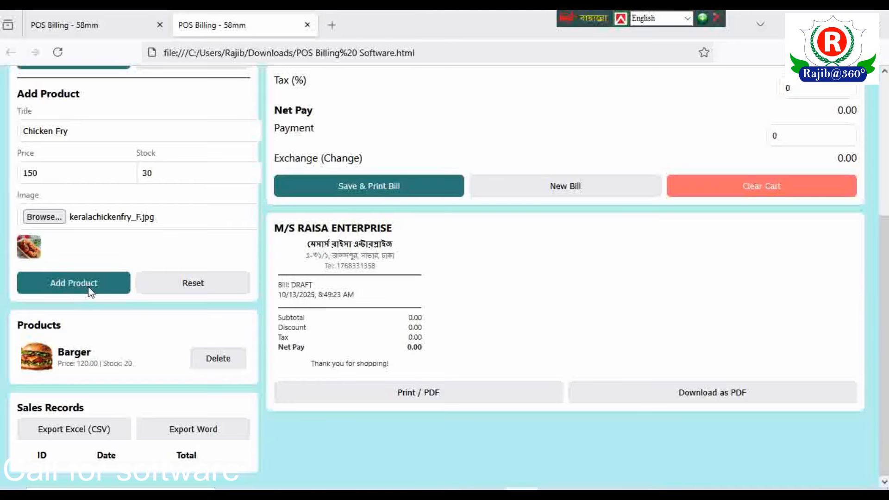
{"action": "left_click", "coordinate": [79, 287]}
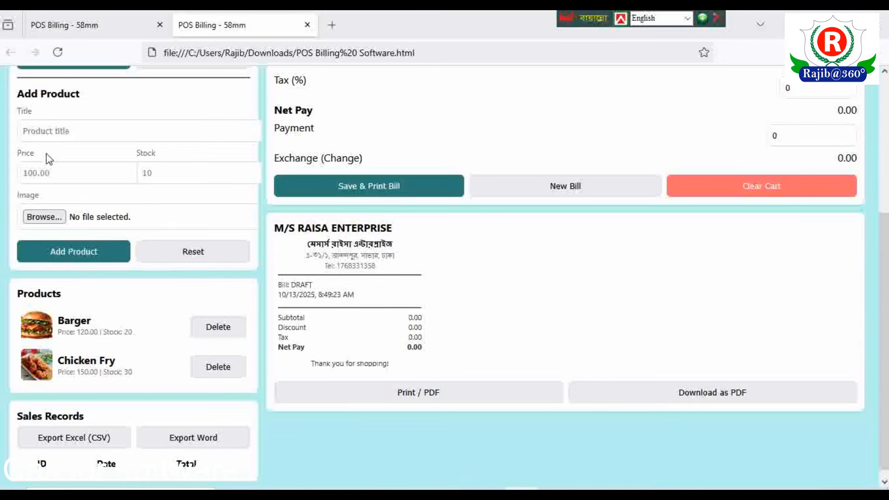
Step: Fill in a new product titled Mum Water 500ml with a price of 20 and a stock of 30
{"action": "left_click", "coordinate": [61, 134]}
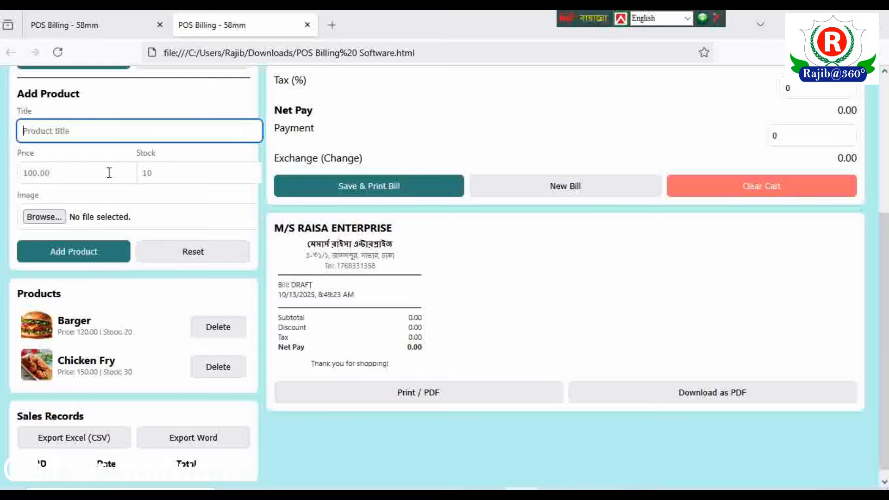
{"action": "type", "text": "Mum Water 500ml"}
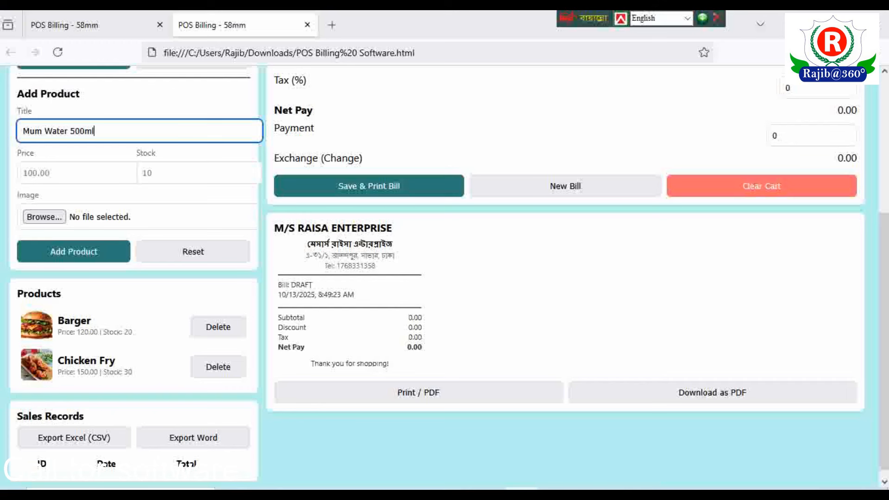
{"action": "left_click", "coordinate": [62, 172]}
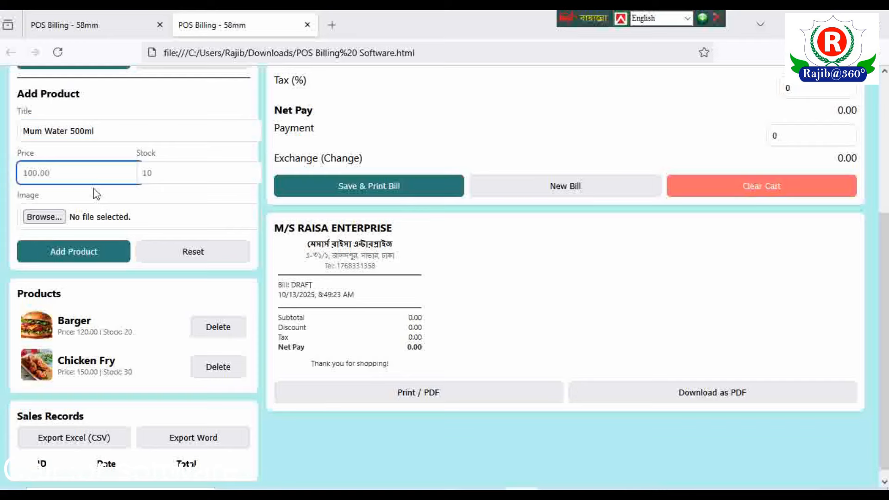
{"action": "type", "text": "20"}
{"action": "left_click", "coordinate": [138, 173]}
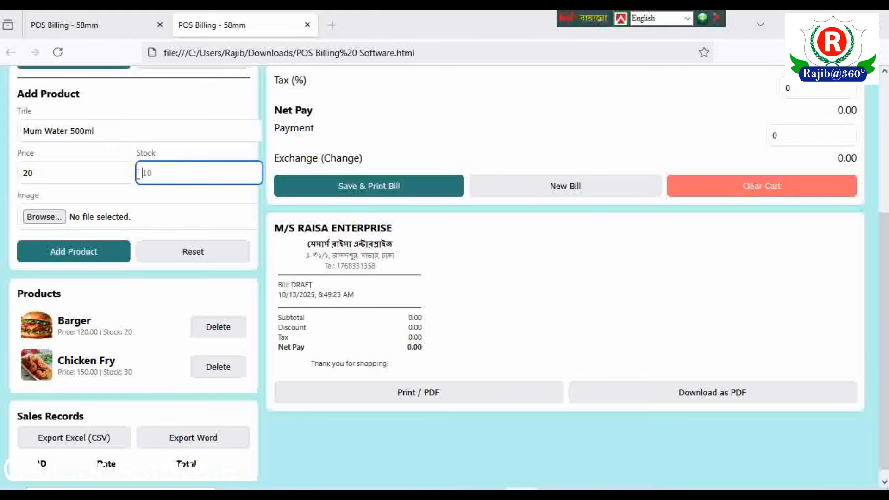
{"action": "type", "text": "30"}
Step: Attach the mum-drinking-water-500-ml.jpeg image to Mum Water 500ml and add the product to the list
{"action": "left_click", "coordinate": [54, 221]}
{"action": "double_click", "coordinate": [212, 295]}
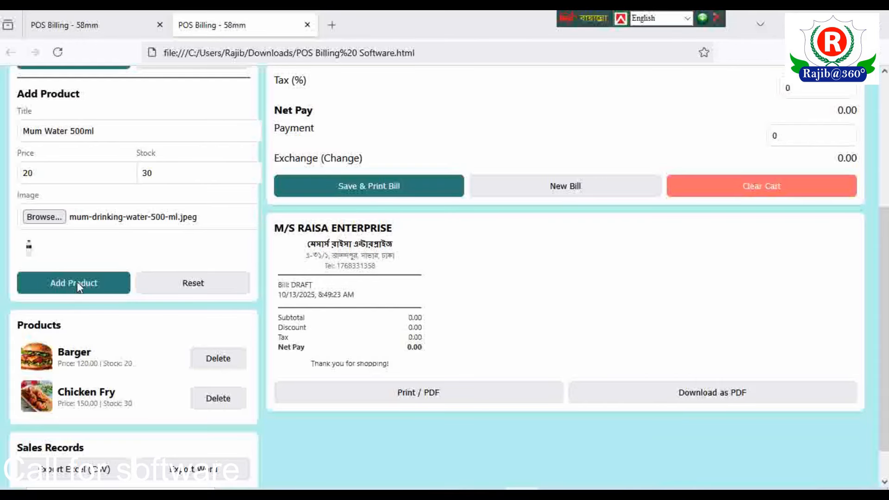
{"action": "left_click", "coordinate": [77, 281]}
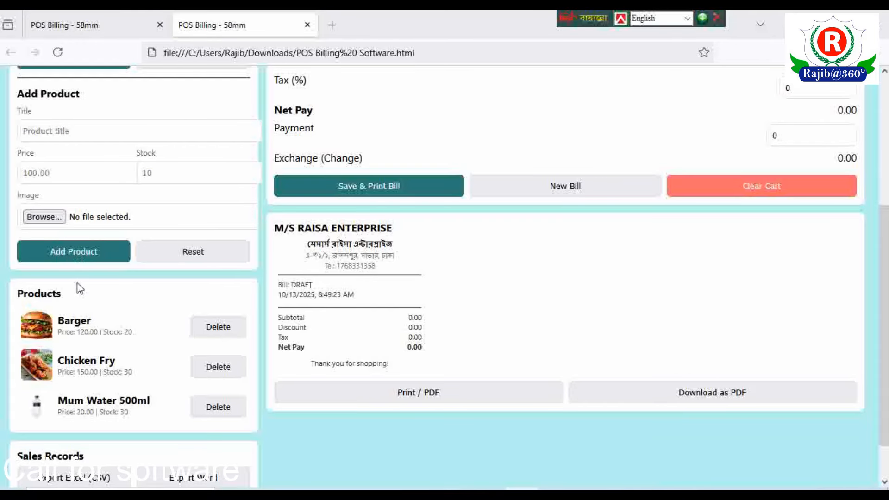
Step: Fill in a new product titled Chicken Ball with a price of 80 and a stock of 20
{"action": "left_click", "coordinate": [58, 132]}
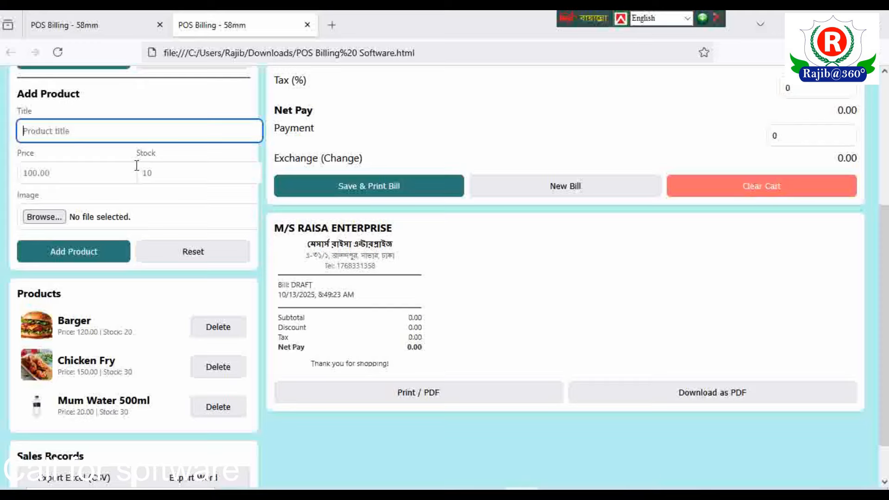
{"action": "type", "text": "Chicken Ball"}
{"action": "left_click", "coordinate": [78, 170]}
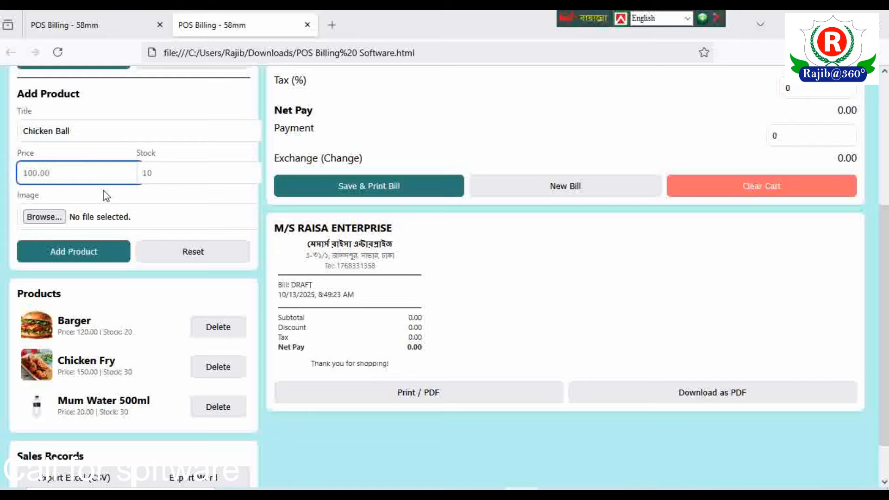
{"action": "type", "text": "80"}
{"action": "left_click", "coordinate": [161, 170]}
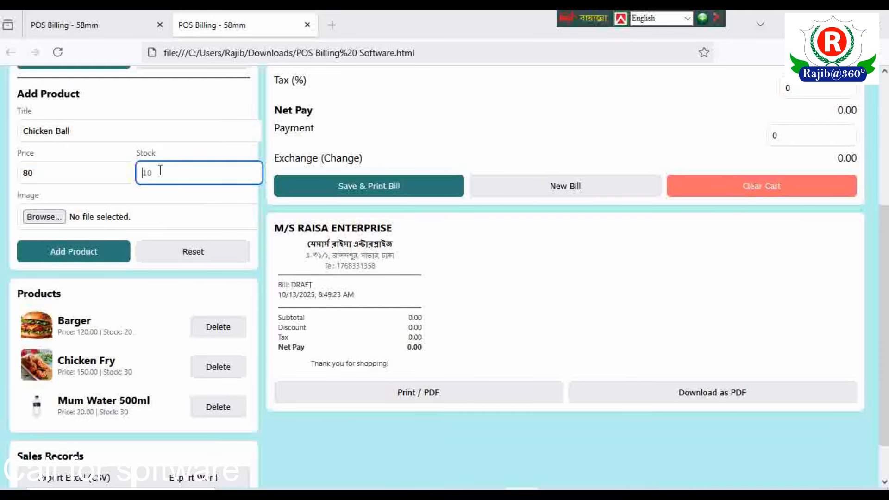
{"action": "type", "text": "20"}
Step: Attach the chickenballsrecipewithfishballsauce.jpg image to Chicken Ball and add the product to the list
{"action": "left_click", "coordinate": [42, 218]}
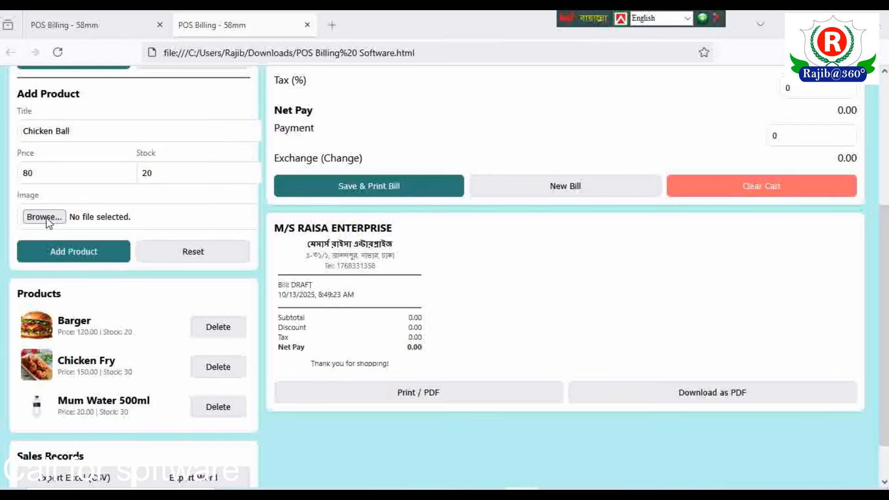
{"action": "double_click", "coordinate": [220, 214]}
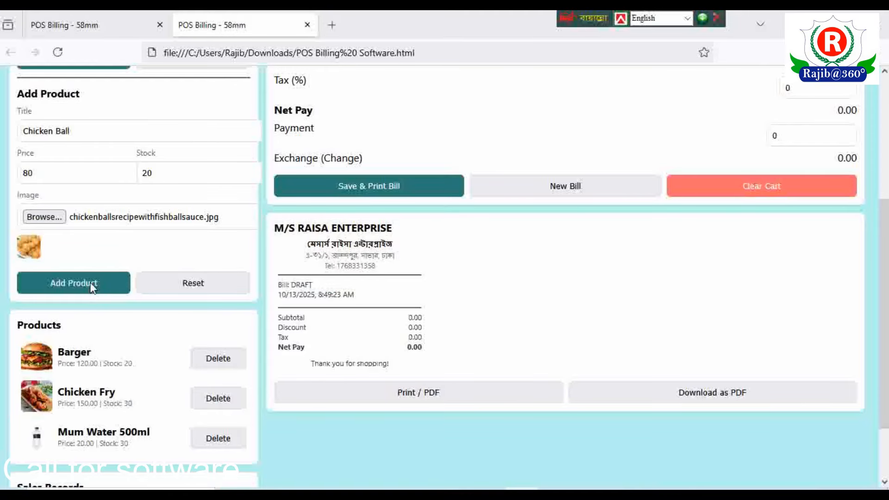
{"action": "left_click", "coordinate": [93, 286]}
Step: Review the added products in the product list and among the choices offered for the cart
{"action": "scroll", "coordinate": [159, 354], "scroll_direction": "down", "scroll_amount": 1}
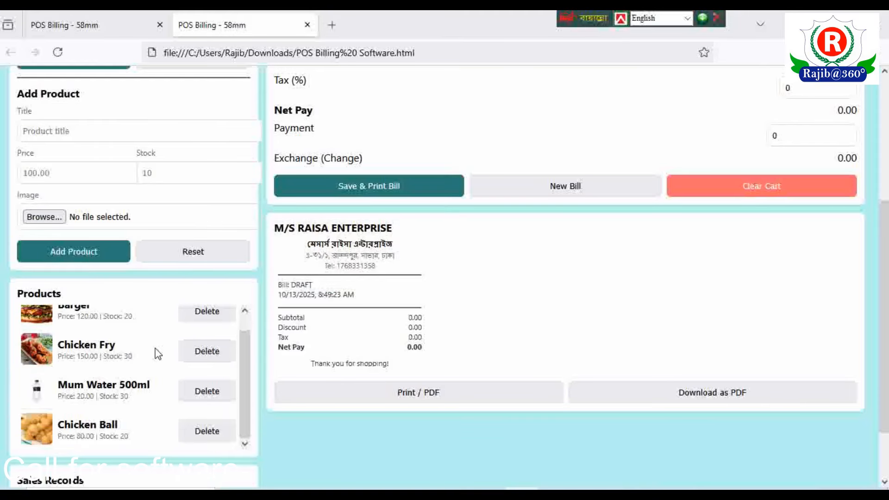
{"action": "scroll", "coordinate": [156, 354], "scroll_direction": "up", "scroll_amount": 1}
{"action": "scroll", "coordinate": [156, 353], "scroll_direction": "down", "scroll_amount": 1}
{"action": "scroll", "coordinate": [86, 366], "scroll_direction": "up", "scroll_amount": 1}
{"action": "scroll", "coordinate": [93, 398], "scroll_direction": "down", "scroll_amount": 3}
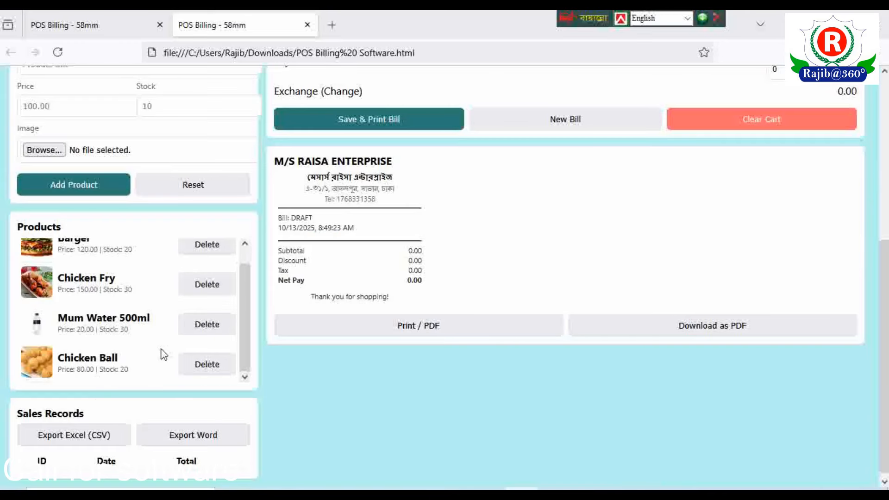
{"action": "scroll", "coordinate": [183, 342], "scroll_direction": "up", "scroll_amount": 1}
{"action": "scroll", "coordinate": [419, 260], "scroll_direction": "up", "scroll_amount": 5}
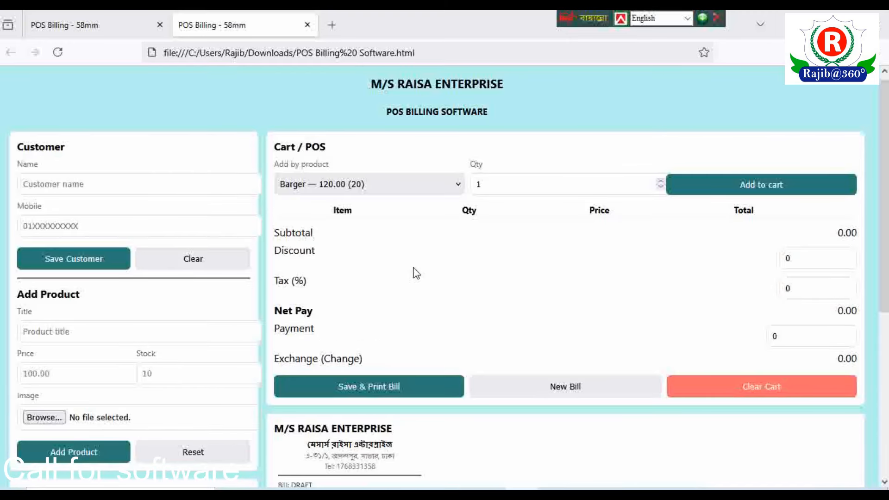
{"action": "left_click", "coordinate": [457, 187]}
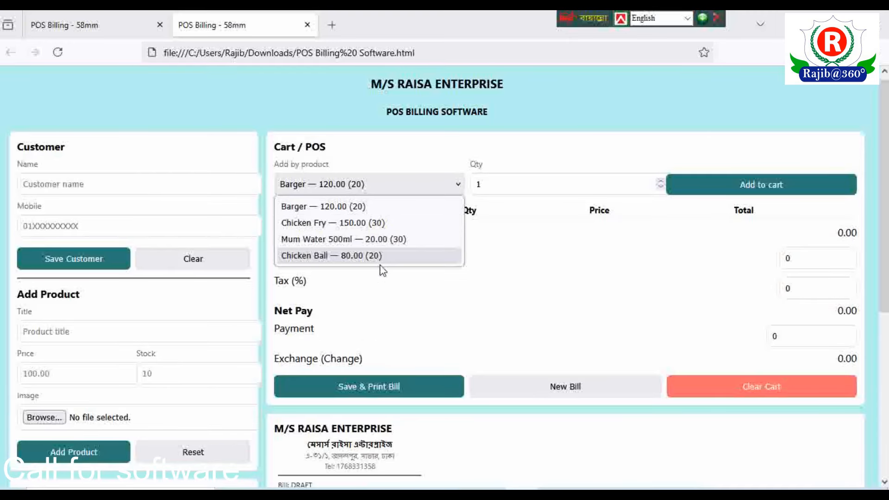
{"action": "left_click", "coordinate": [505, 277]}
Step: Enter the placeholder xx as both the customer's name and mobile, and save the customer
{"action": "left_click", "coordinate": [92, 187]}
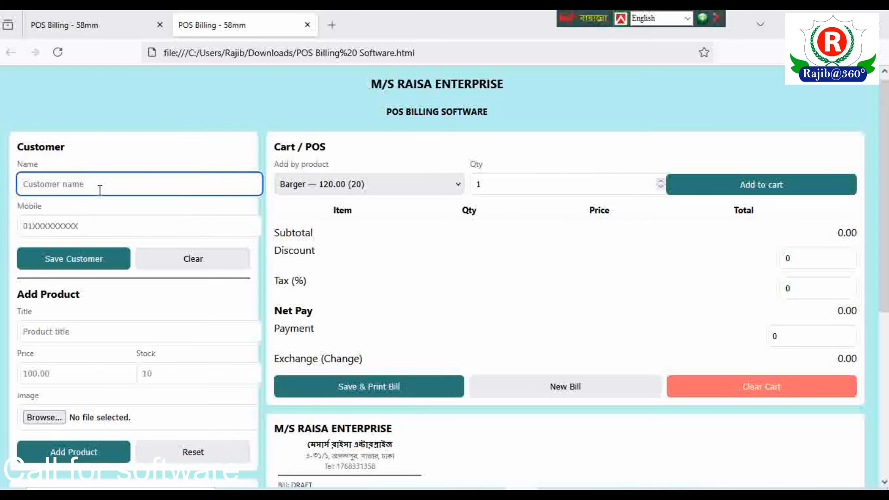
{"action": "type", "text": "xx"}
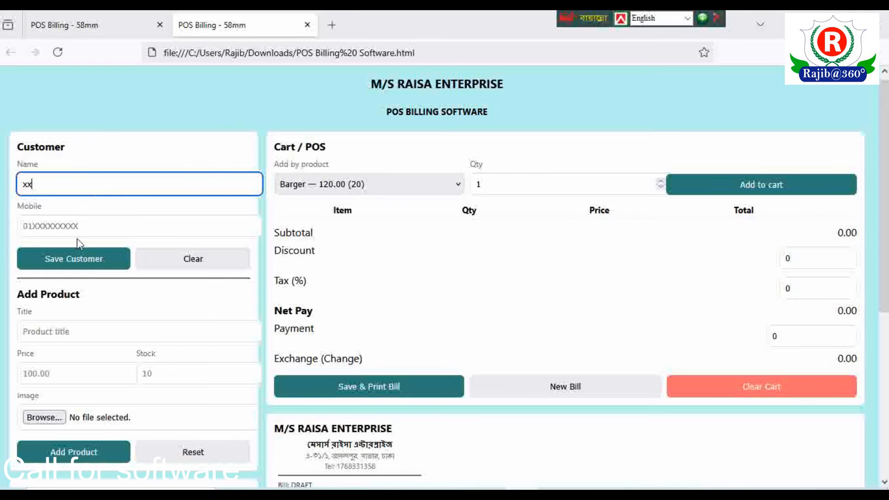
{"action": "left_click", "coordinate": [118, 227]}
{"action": "type", "text": "000"}
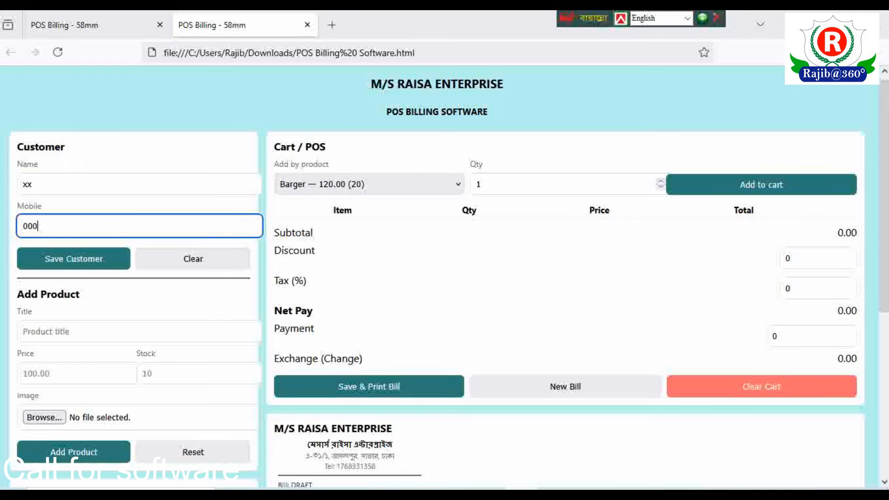
{"action": "key", "text": "BackSpace"}
{"action": "key", "text": "BackSpace"}
{"action": "key", "text": "BackSpace"}
{"action": "type", "text": "xx"}
{"action": "left_click", "coordinate": [98, 257]}
{"action": "left_click", "coordinate": [532, 298]}
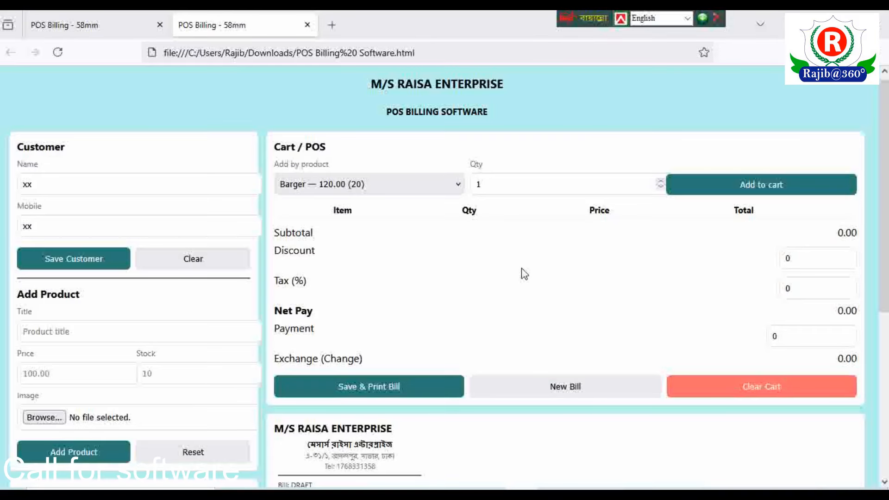
Step: Add one Barger and one Chicken Fry to the cart
{"action": "left_click", "coordinate": [461, 184]}
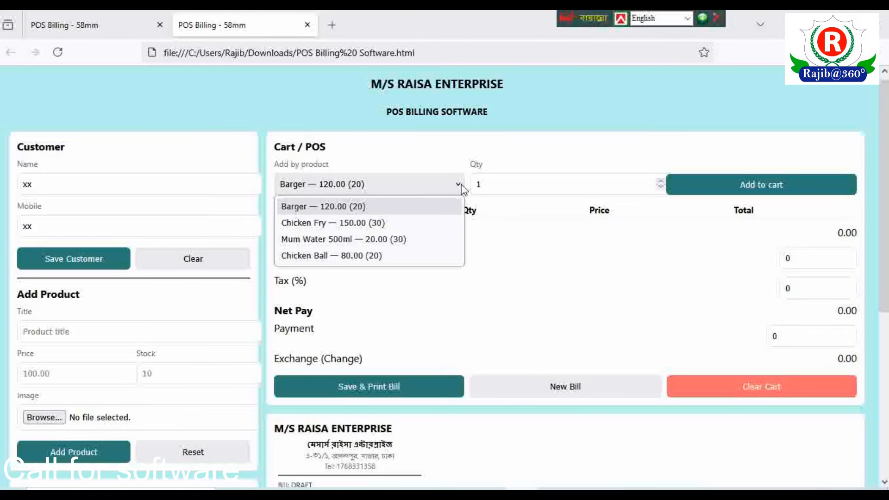
{"action": "left_click", "coordinate": [340, 205]}
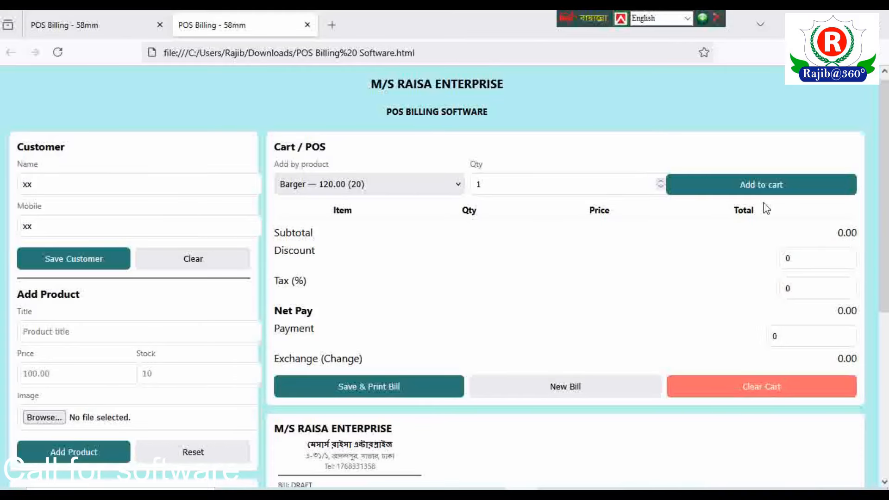
{"action": "left_click", "coordinate": [765, 186]}
{"action": "left_click", "coordinate": [447, 189]}
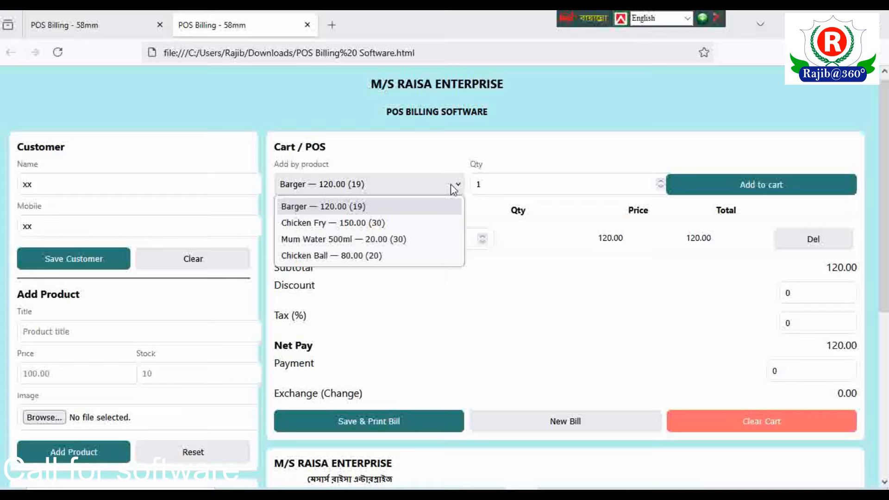
{"action": "left_click", "coordinate": [324, 223]}
{"action": "left_click", "coordinate": [746, 194]}
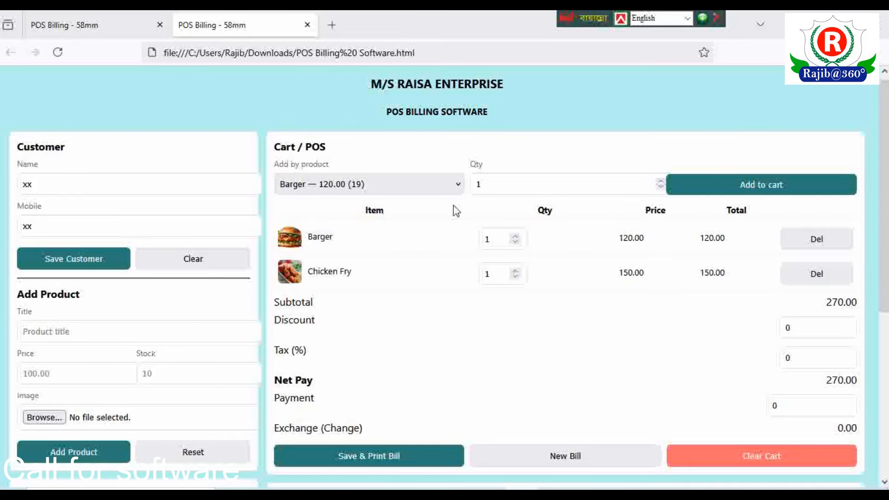
Step: Add one Mum Water 500ml and one Chicken Ball to the cart
{"action": "left_click", "coordinate": [460, 186]}
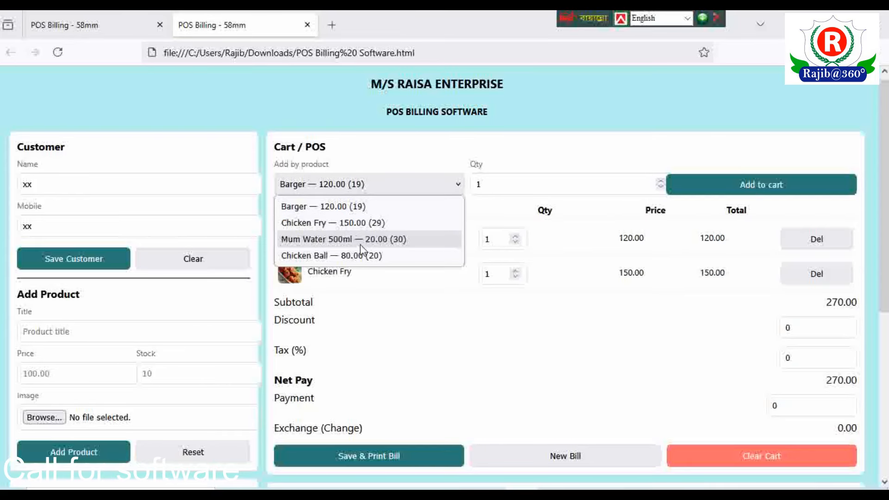
{"action": "left_click", "coordinate": [410, 239]}
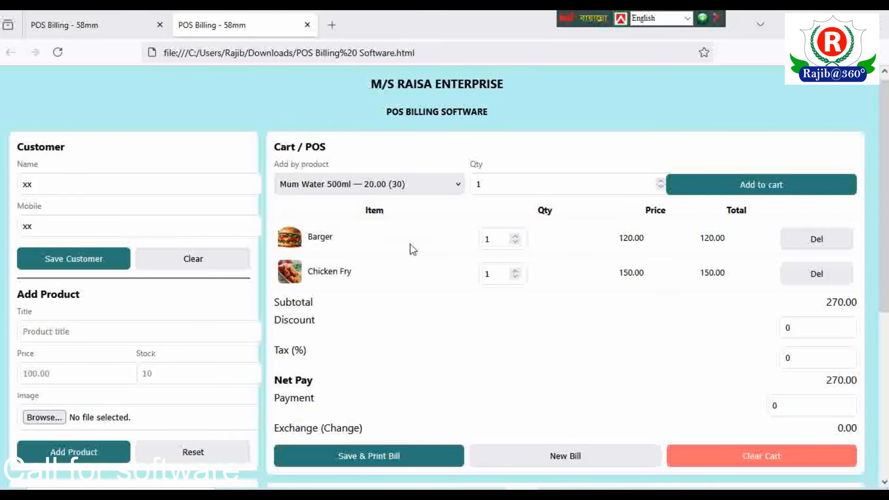
{"action": "left_click", "coordinate": [501, 186]}
{"action": "left_click", "coordinate": [732, 185]}
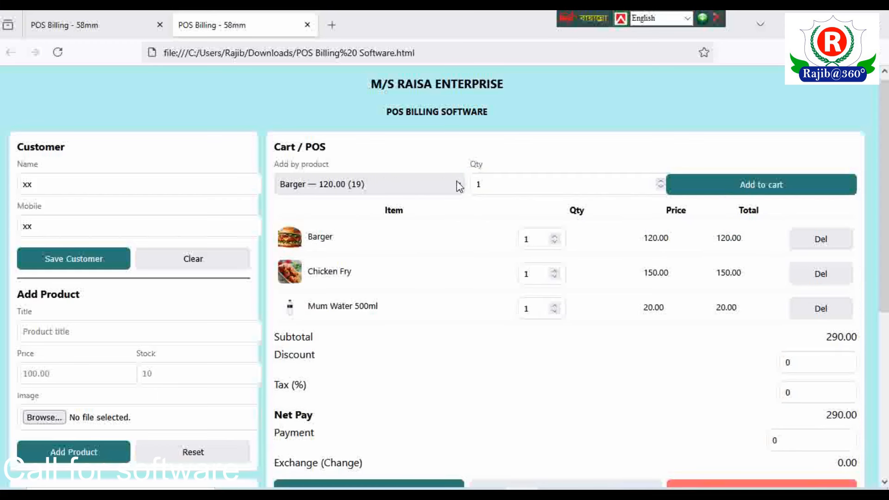
{"action": "left_click", "coordinate": [458, 183]}
{"action": "left_click", "coordinate": [304, 256]}
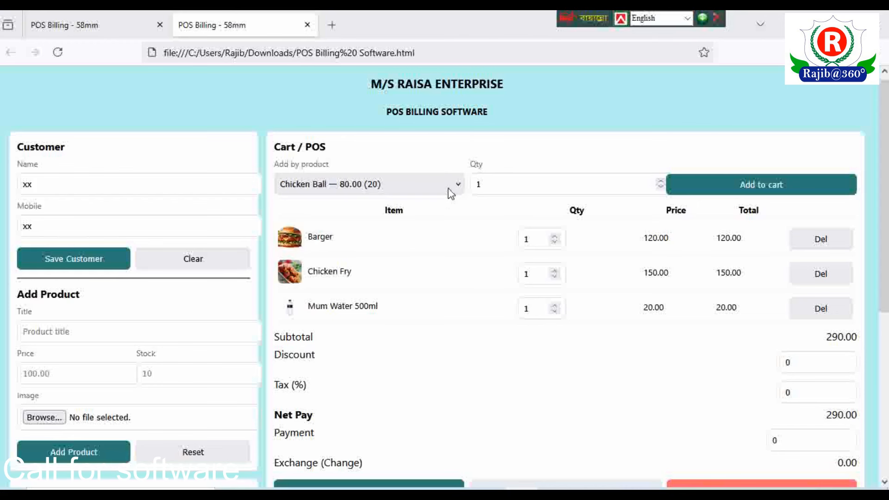
{"action": "left_click", "coordinate": [764, 186]}
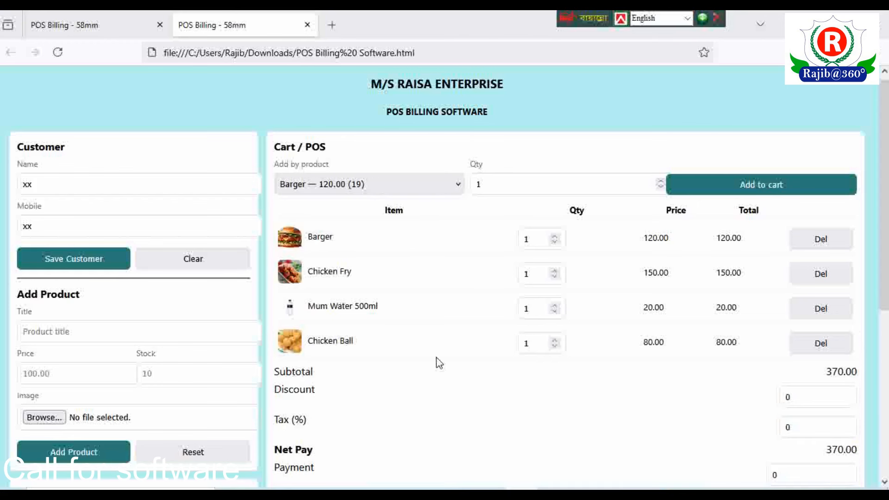
Step: Enter a payment of 500 for the cart, keeping the discount and tax at 0
{"action": "scroll", "coordinate": [448, 362], "scroll_direction": "down", "scroll_amount": 3}
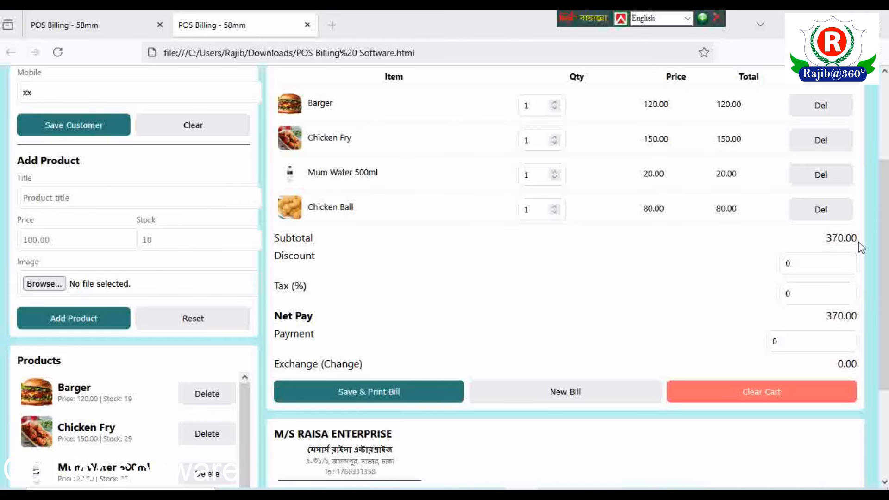
{"action": "left_click", "coordinate": [797, 267]}
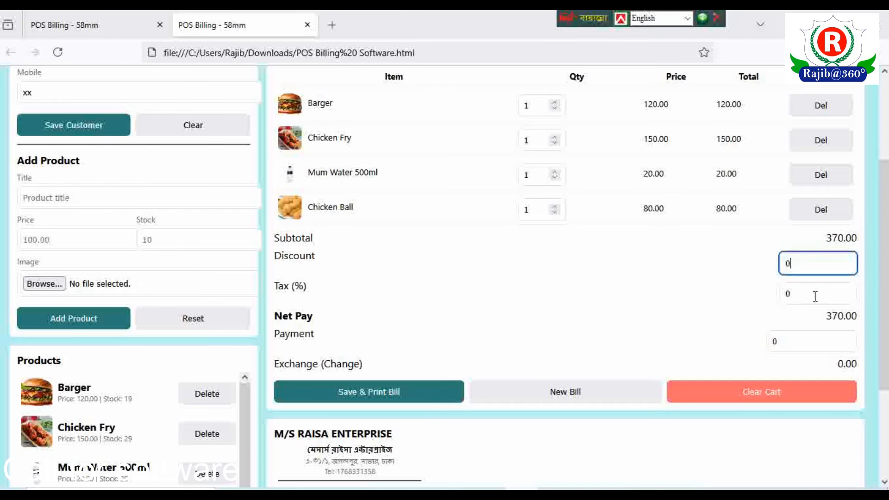
{"action": "left_click", "coordinate": [789, 296]}
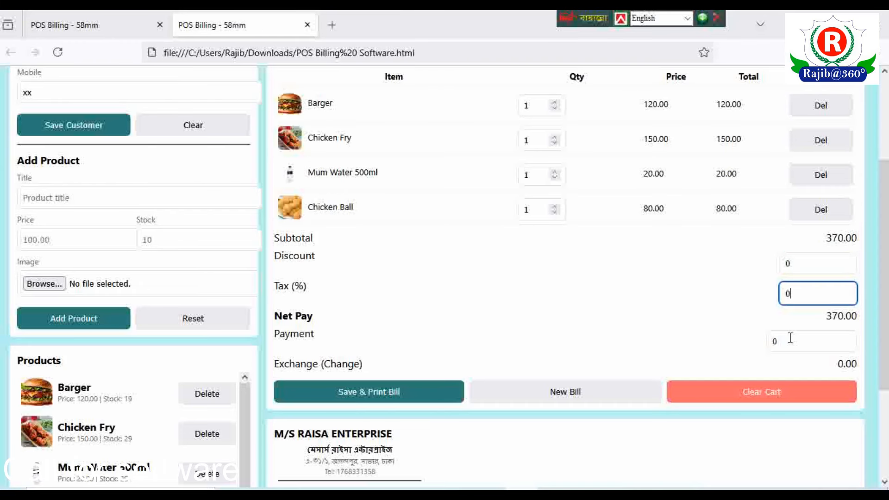
{"action": "key", "text": "Tab"}
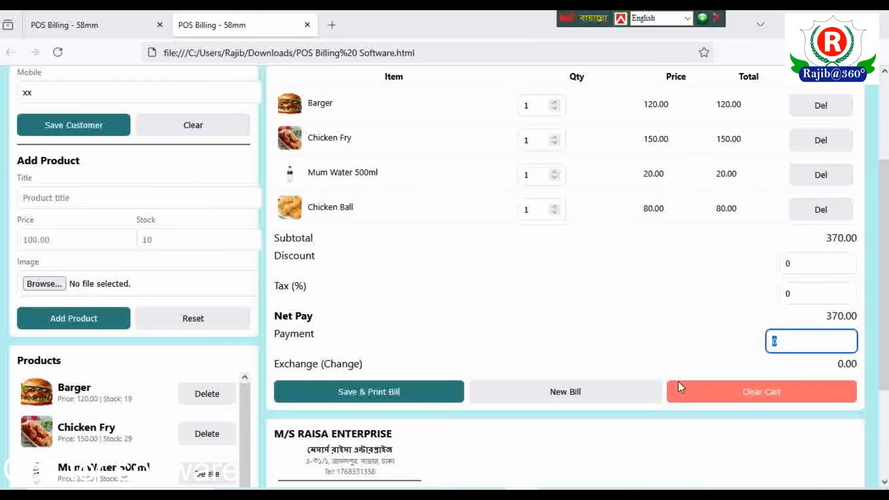
{"action": "type", "text": "500"}
{"action": "left_click", "coordinate": [314, 364]}
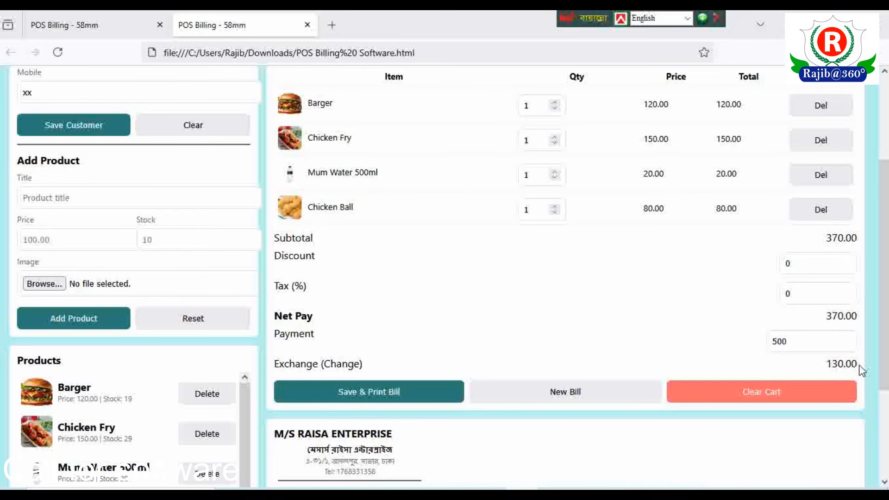
{"action": "scroll", "coordinate": [517, 370], "scroll_direction": "down", "scroll_amount": 3}
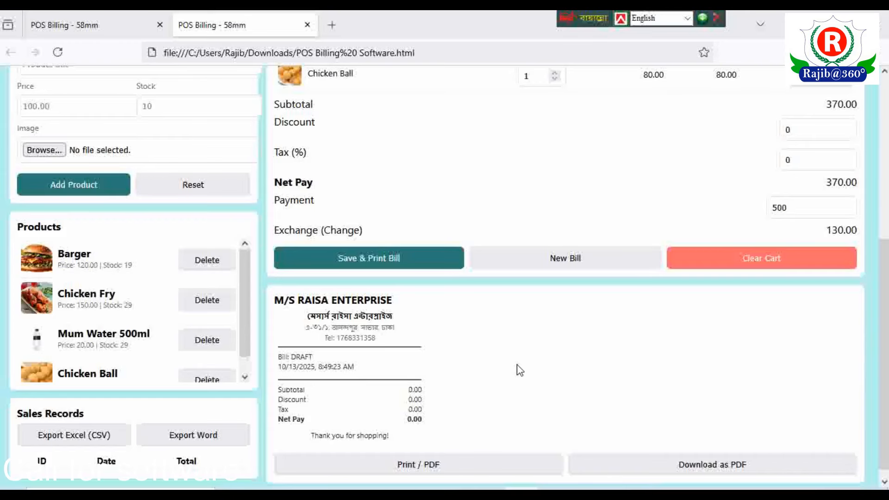
{"action": "scroll", "coordinate": [520, 369], "scroll_direction": "up", "scroll_amount": 2}
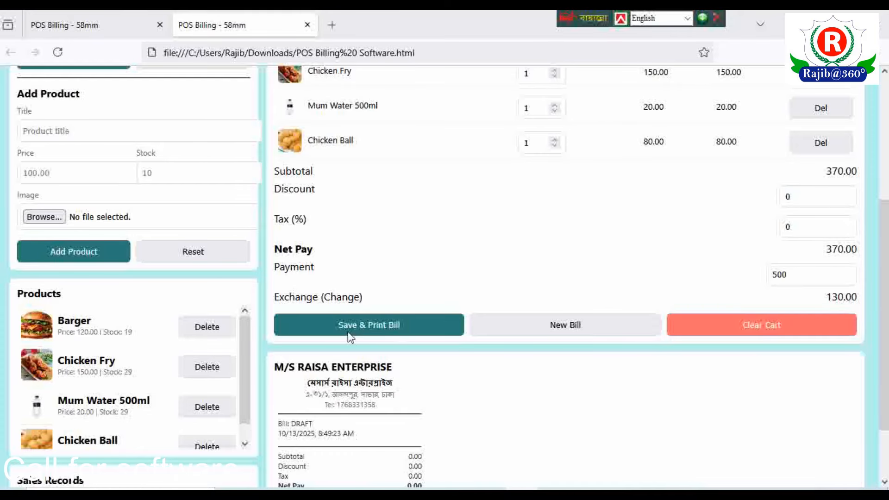
Step: Save the bill and print its receipt on the Canon LBP6000/LBP6018 printer
{"action": "left_click", "coordinate": [370, 329]}
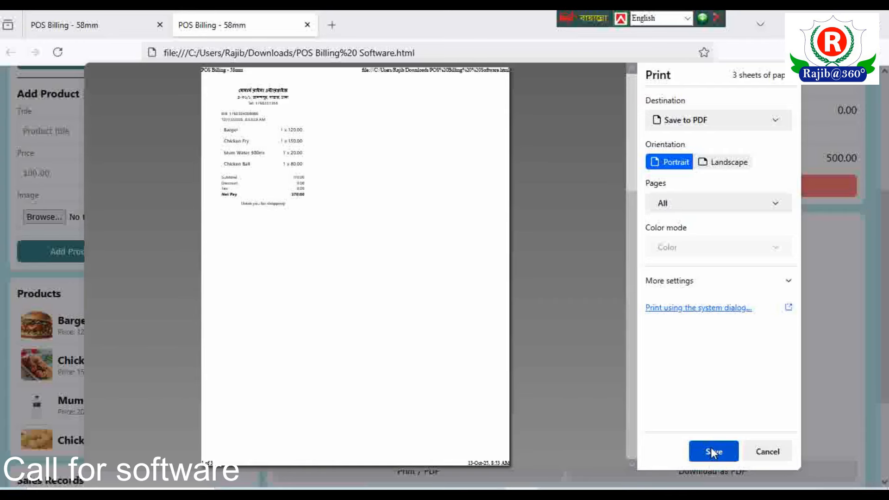
{"action": "left_click", "coordinate": [687, 117]}
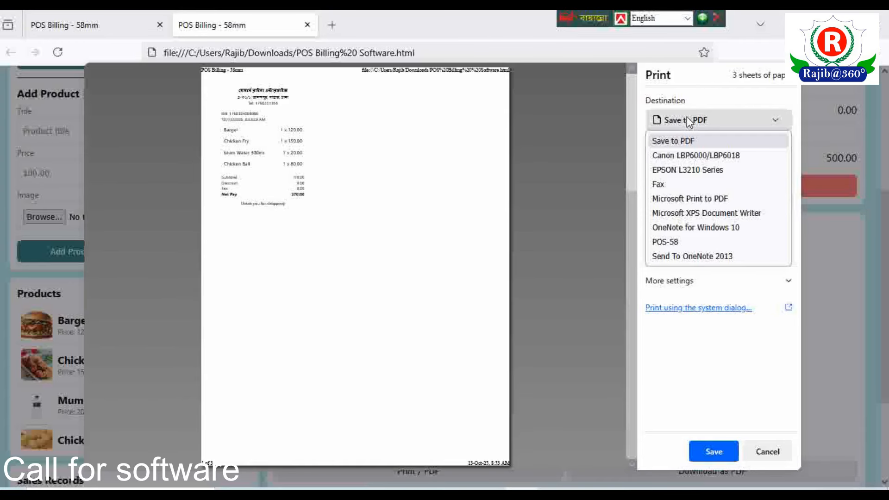
{"action": "left_click", "coordinate": [692, 156]}
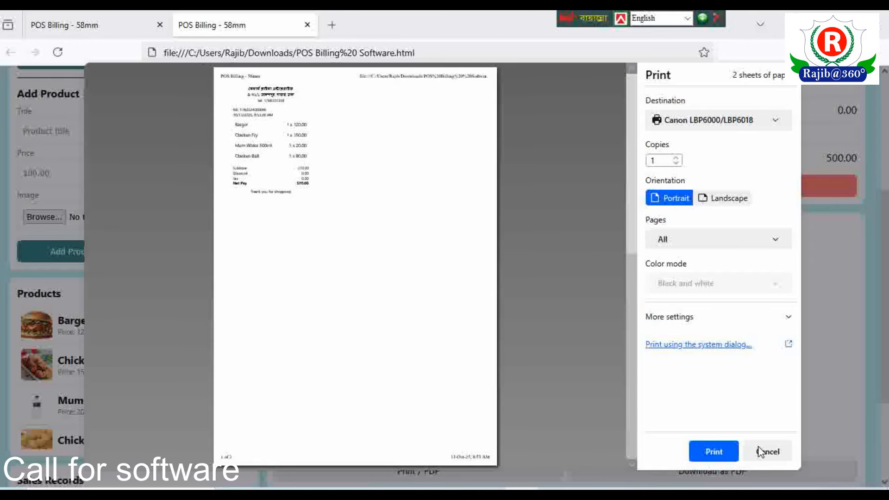
{"action": "left_click", "coordinate": [714, 452]}
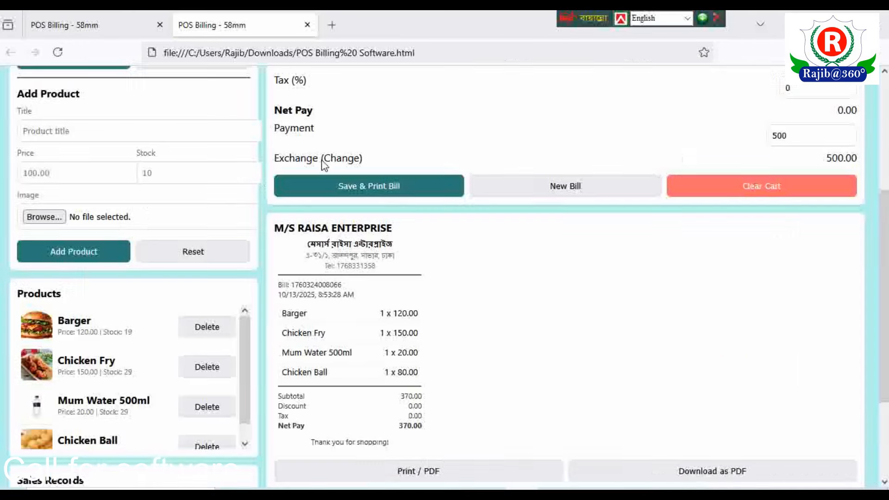
Step: Print the saved bill's receipt again, this time with Save to PDF as the destination
{"action": "scroll", "coordinate": [413, 299], "scroll_direction": "down", "scroll_amount": 3}
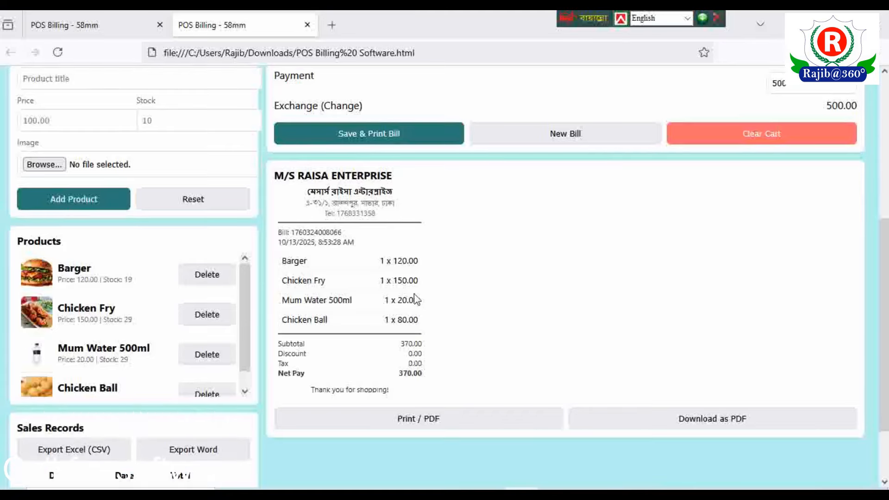
{"action": "scroll", "coordinate": [393, 287], "scroll_direction": "up", "scroll_amount": 3}
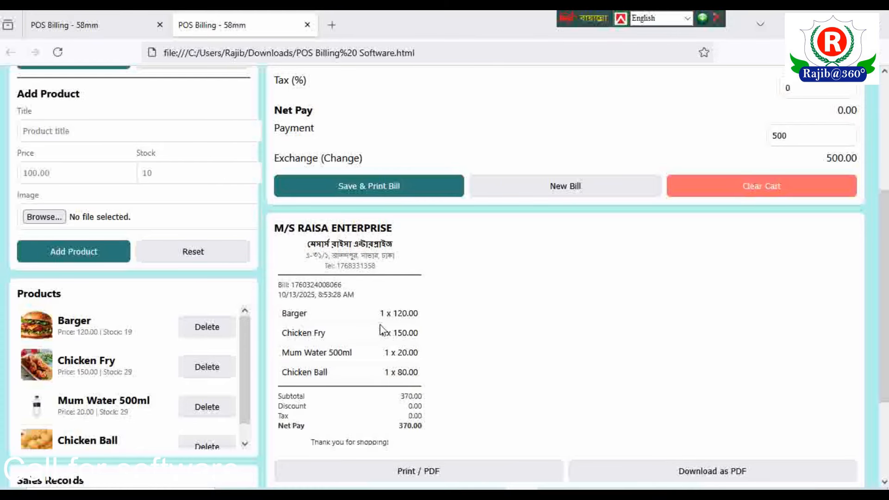
{"action": "scroll", "coordinate": [390, 399], "scroll_direction": "down", "scroll_amount": 3}
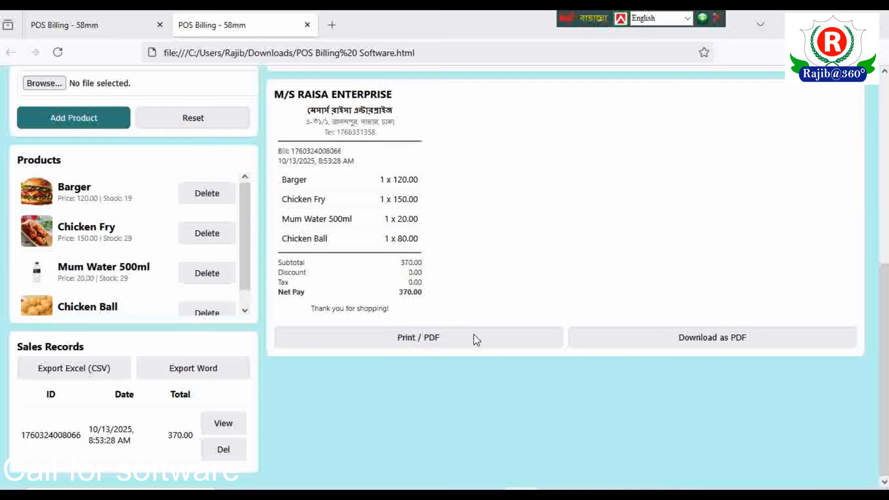
{"action": "left_click", "coordinate": [426, 343]}
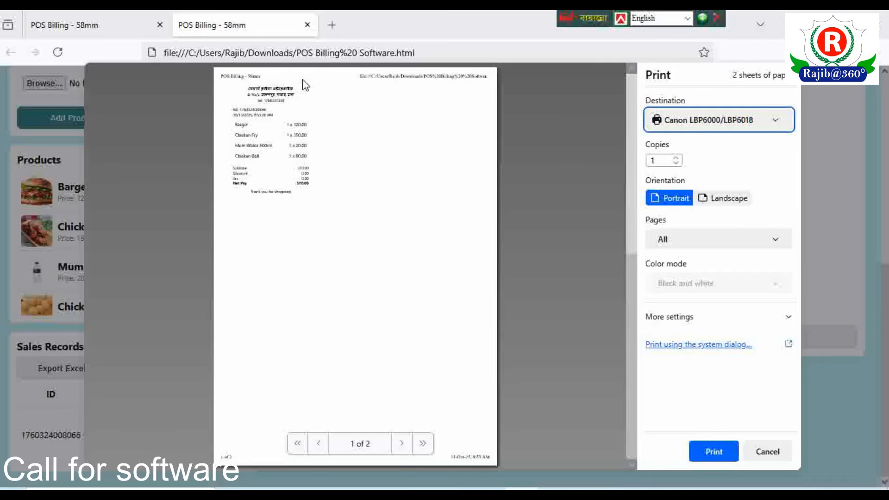
{"action": "left_click", "coordinate": [747, 125]}
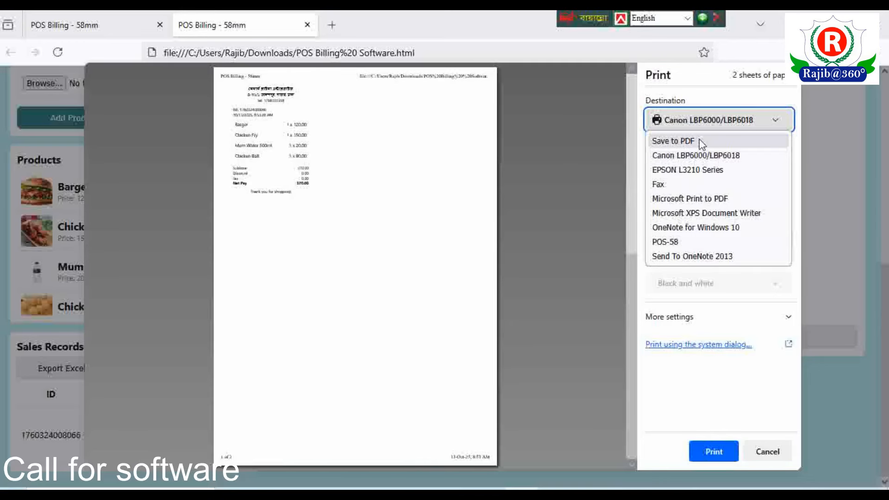
{"action": "left_click", "coordinate": [676, 141]}
{"action": "left_click", "coordinate": [716, 456]}
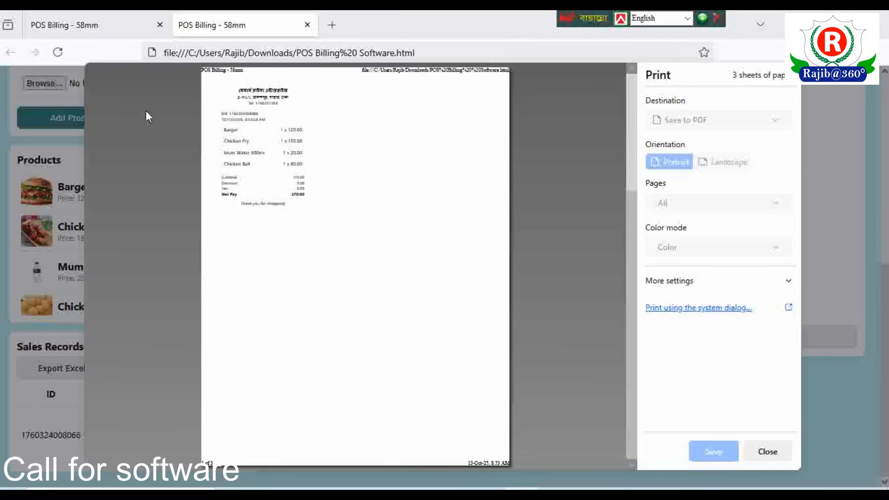
{"action": "left_click", "coordinate": [352, 390]}
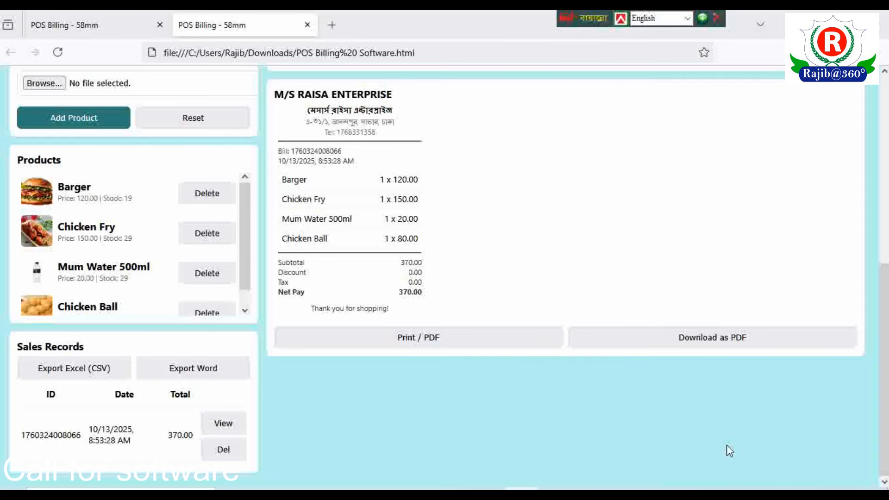
Step: Preview the receipt's PDF download and close the preview without saving
{"action": "scroll", "coordinate": [458, 308], "scroll_direction": "up", "scroll_amount": 3}
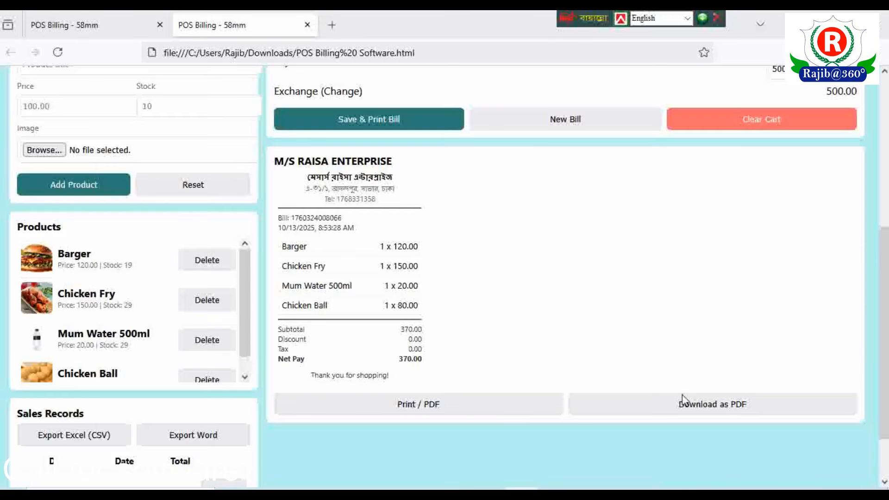
{"action": "left_click", "coordinate": [722, 407]}
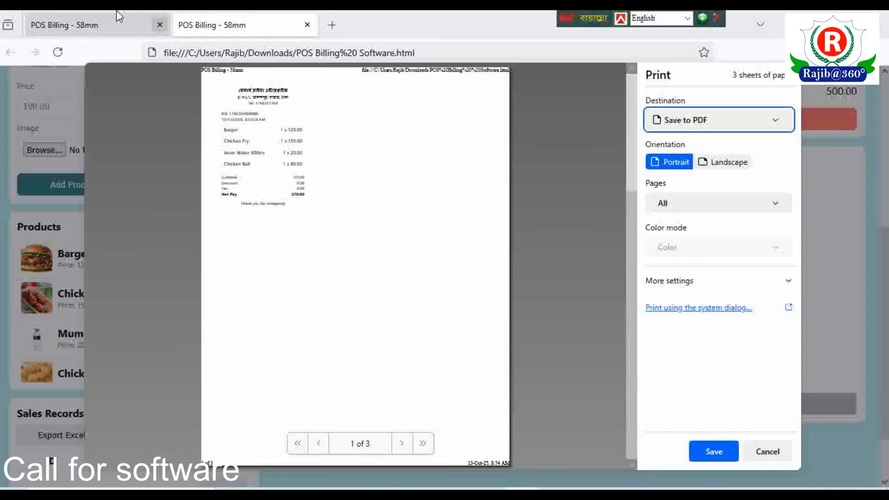
{"action": "left_click", "coordinate": [767, 451]}
Step: Export the sales records to Word and open the downloaded sales.doc
{"action": "scroll", "coordinate": [260, 376], "scroll_direction": "down", "scroll_amount": 3}
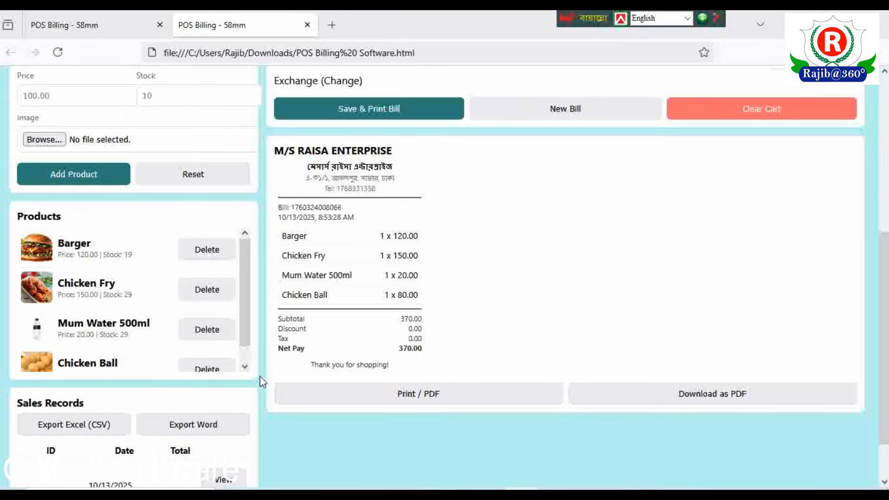
{"action": "scroll", "coordinate": [592, 287], "scroll_direction": "up", "scroll_amount": 10}
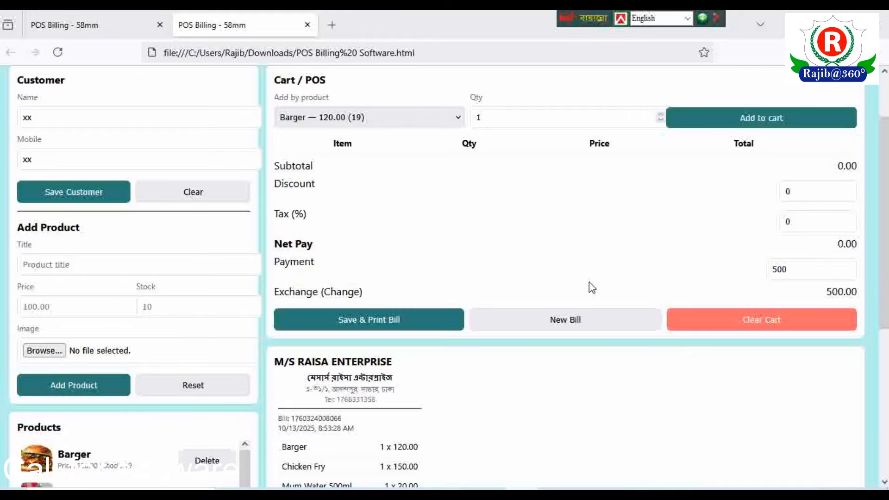
{"action": "scroll", "coordinate": [592, 288], "scroll_direction": "down", "scroll_amount": 5}
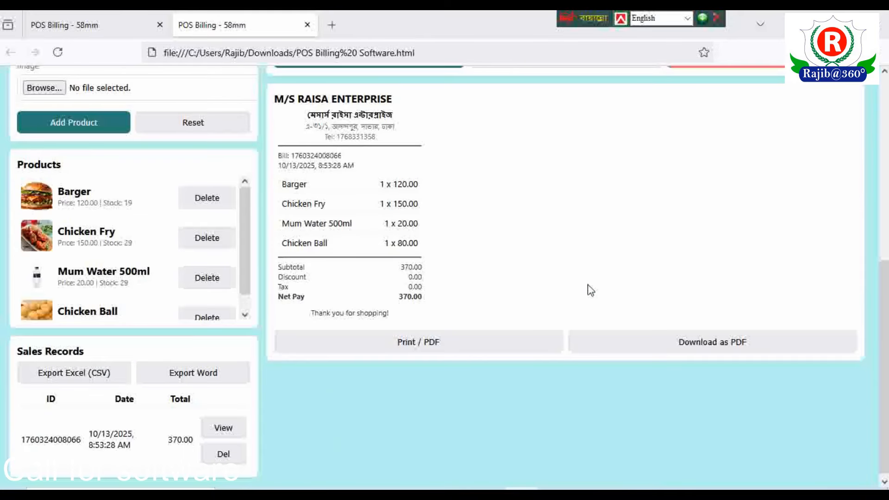
{"action": "scroll", "coordinate": [367, 377], "scroll_direction": "up", "scroll_amount": 2}
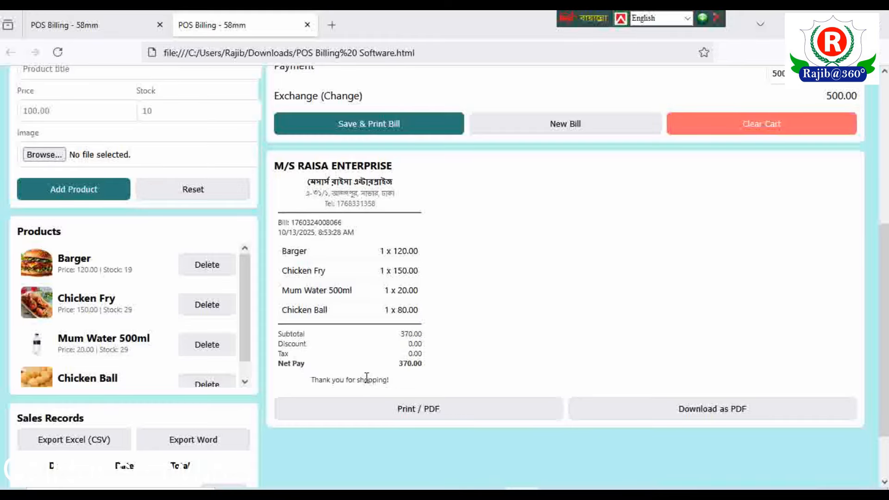
{"action": "scroll", "coordinate": [87, 467], "scroll_direction": "down", "scroll_amount": 2}
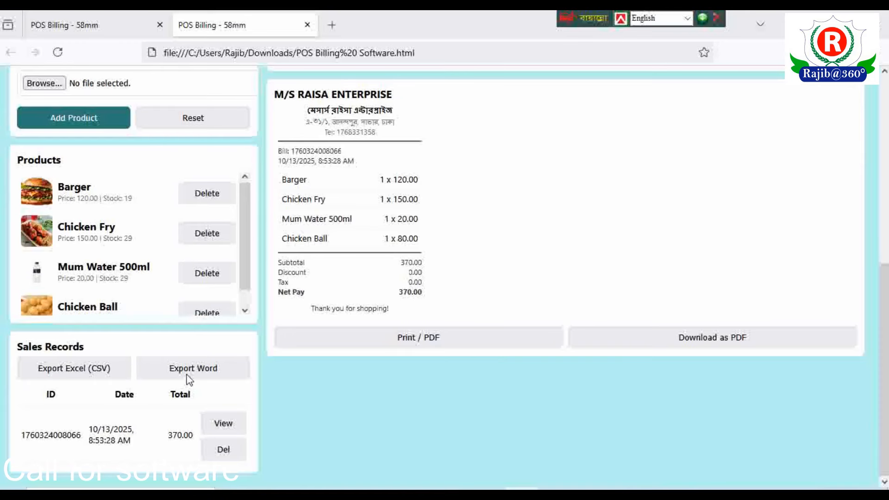
{"action": "left_click", "coordinate": [189, 374]}
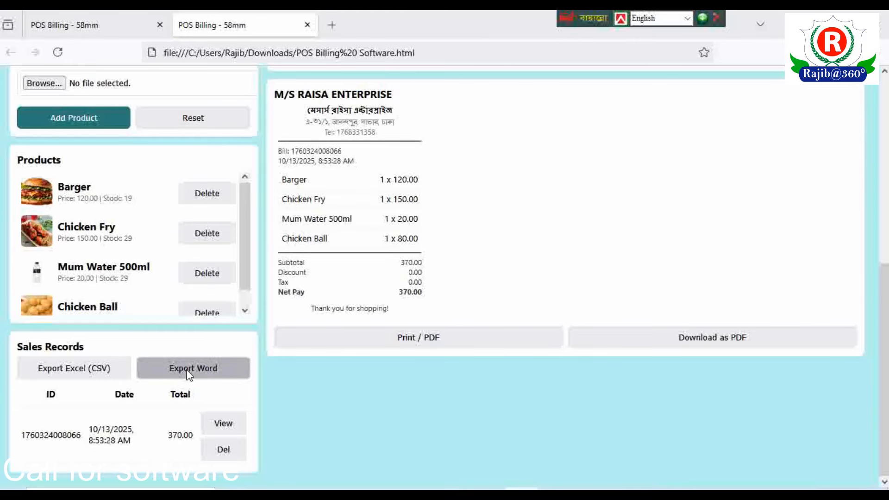
{"action": "left_click", "coordinate": [532, 78]}
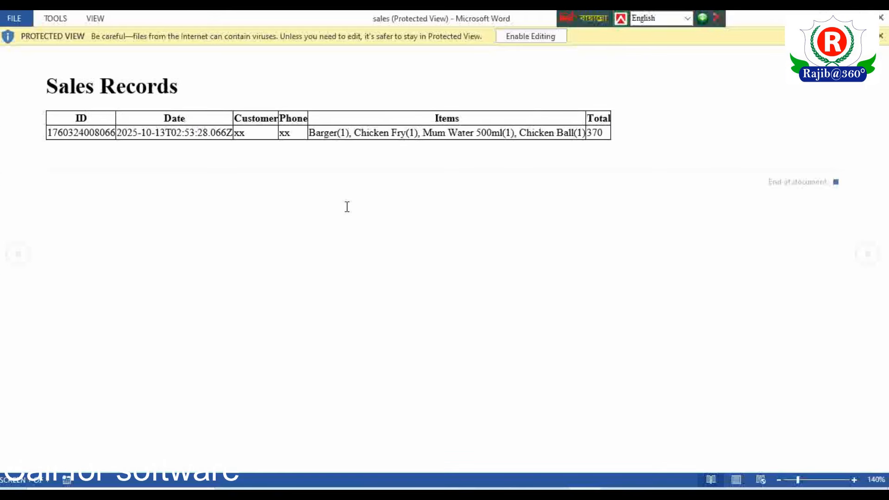
Step: Enable editing of the exported sales document in Word, then close it without making changes
{"action": "left_click", "coordinate": [512, 36]}
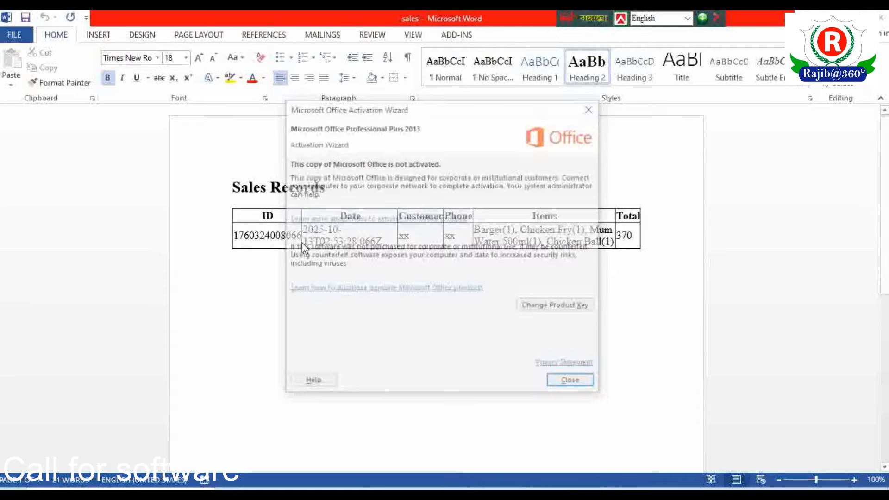
{"action": "left_click", "coordinate": [594, 107]}
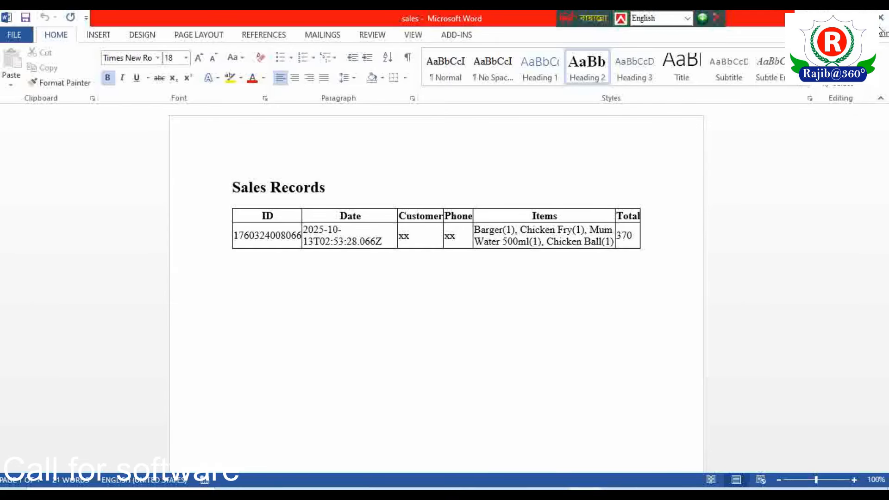
{"action": "left_click", "coordinate": [882, 17]}
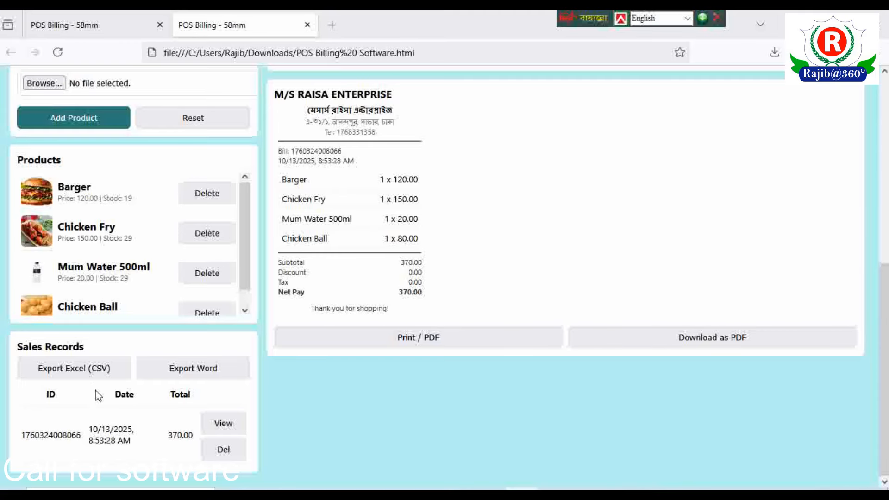
Step: Export the sales records as CSV, view the downloaded sales.csv in Excel, and close the workbook
{"action": "left_click", "coordinate": [85, 377]}
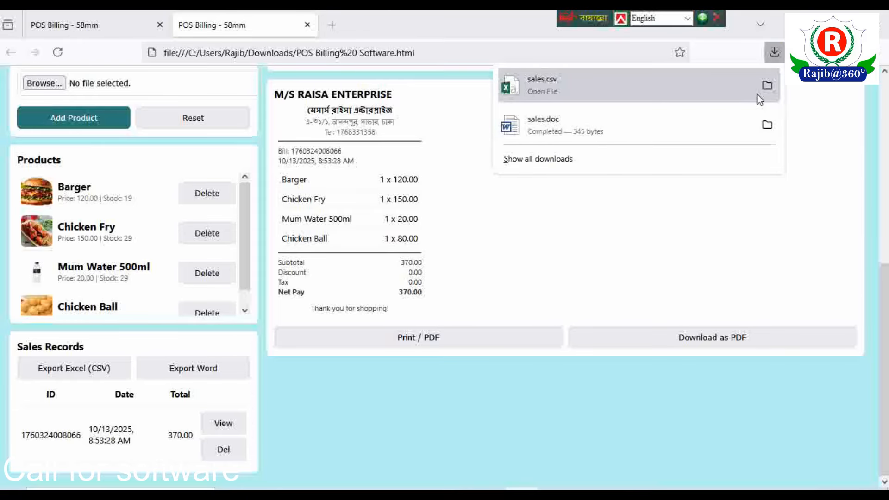
{"action": "left_click", "coordinate": [543, 88]}
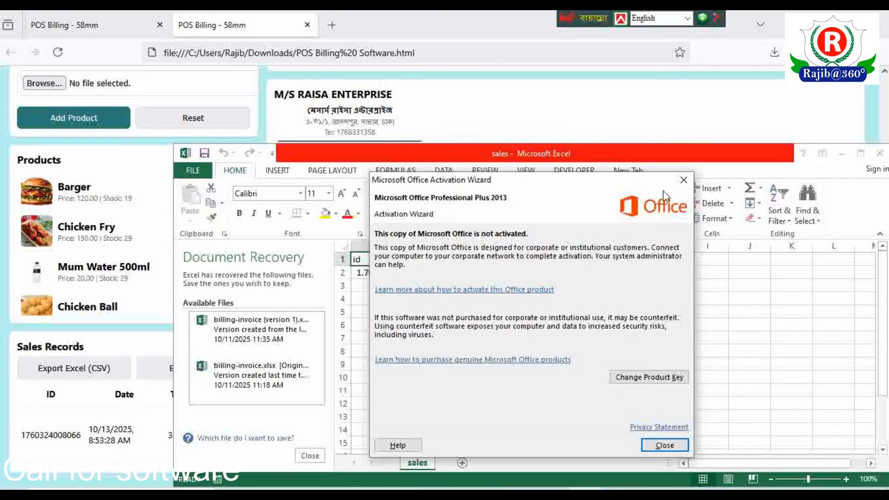
{"action": "left_click", "coordinate": [683, 179]}
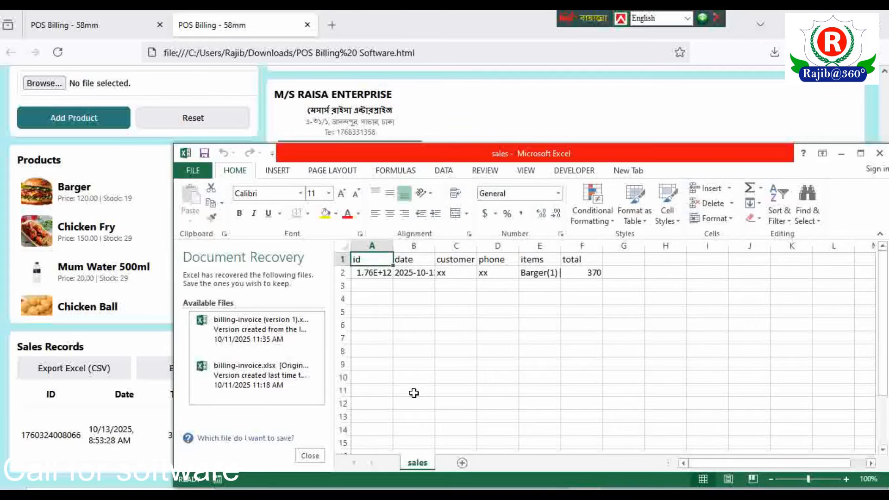
{"action": "left_click", "coordinate": [880, 153]}
{"action": "left_click", "coordinate": [504, 348]}
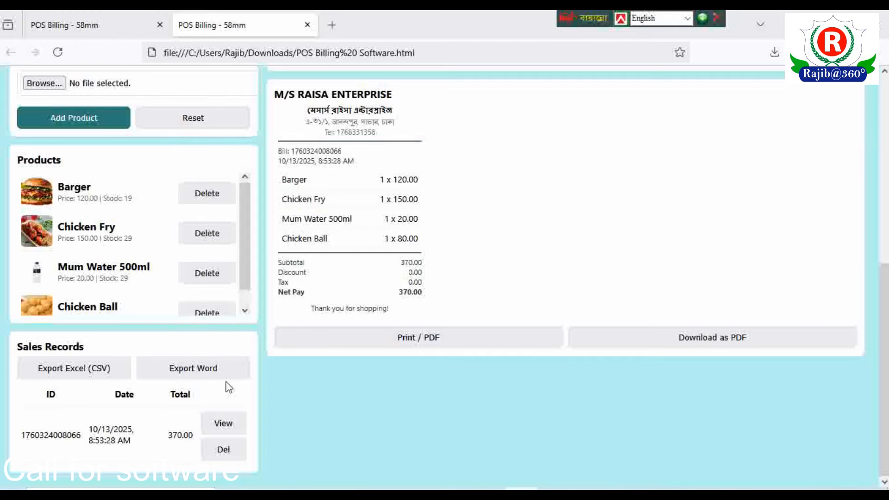
{"action": "scroll", "coordinate": [229, 387], "scroll_direction": "up", "scroll_amount": 4}
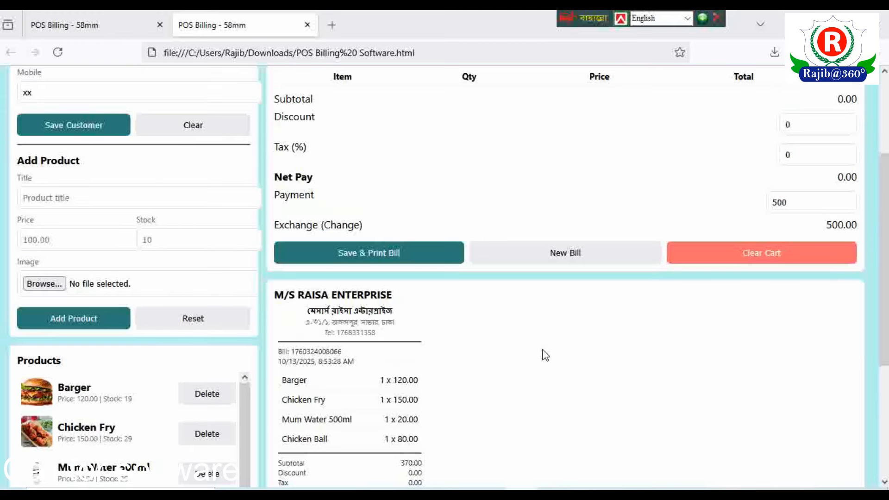
{"action": "scroll", "coordinate": [543, 355], "scroll_direction": "up", "scroll_amount": 3}
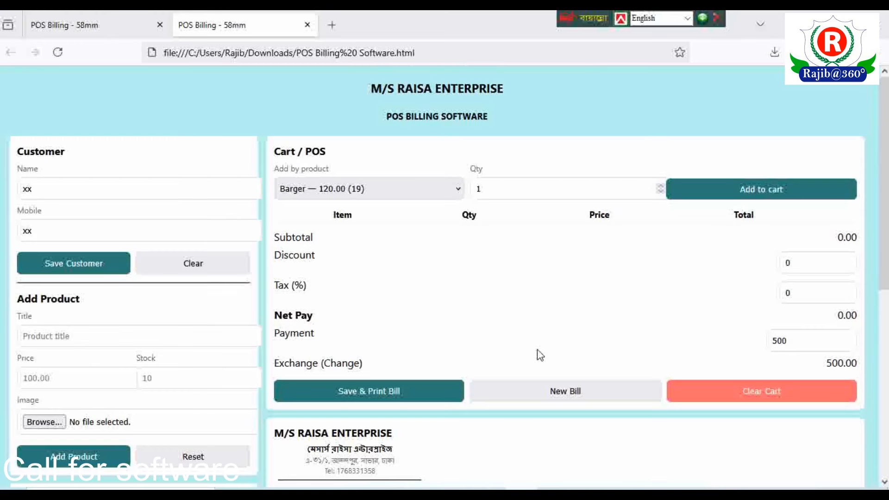
{"action": "scroll", "coordinate": [540, 355], "scroll_direction": "down", "scroll_amount": 4}
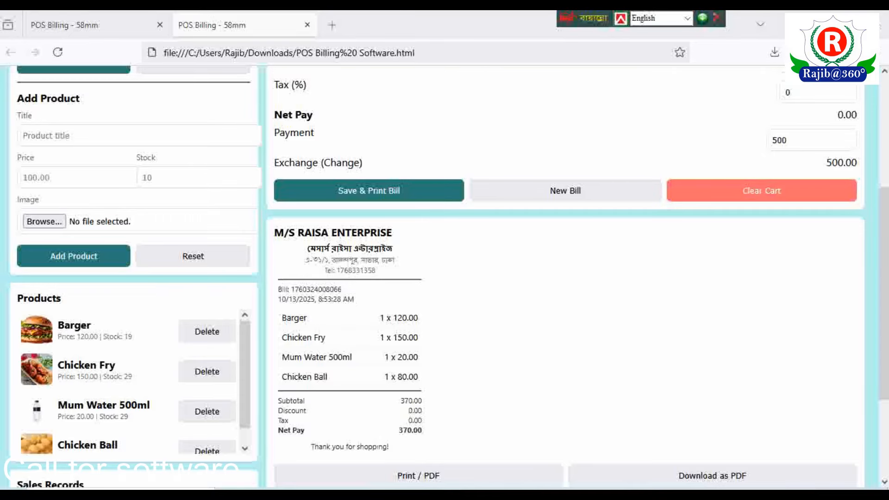
{"action": "scroll", "coordinate": [500, 212], "scroll_direction": "up", "scroll_amount": 4}
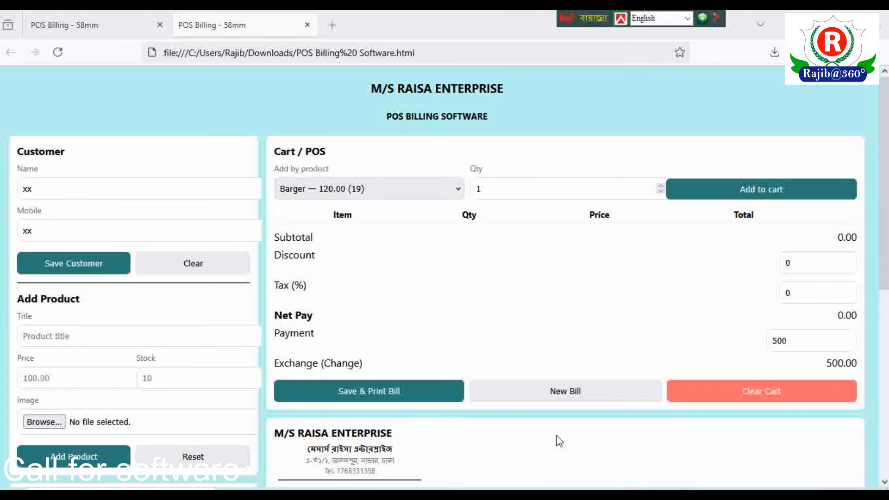
{"action": "scroll", "coordinate": [558, 440], "scroll_direction": "down", "scroll_amount": 3}
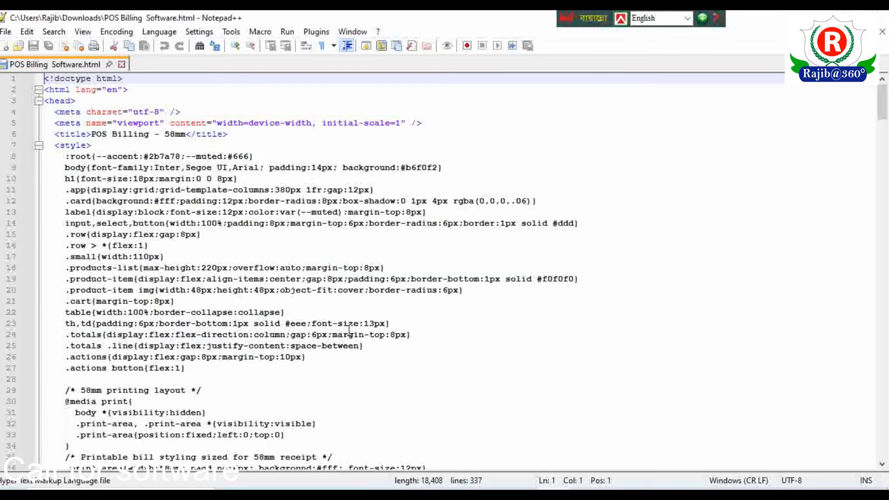
Step: In Notepad++, examine the source of POS Billing Software.html down to the shop name in the renderReceipt header
{"action": "scroll", "coordinate": [331, 363], "scroll_direction": "down", "scroll_amount": 11}
{"action": "scroll", "coordinate": [331, 364], "scroll_direction": "down", "scroll_amount": 20}
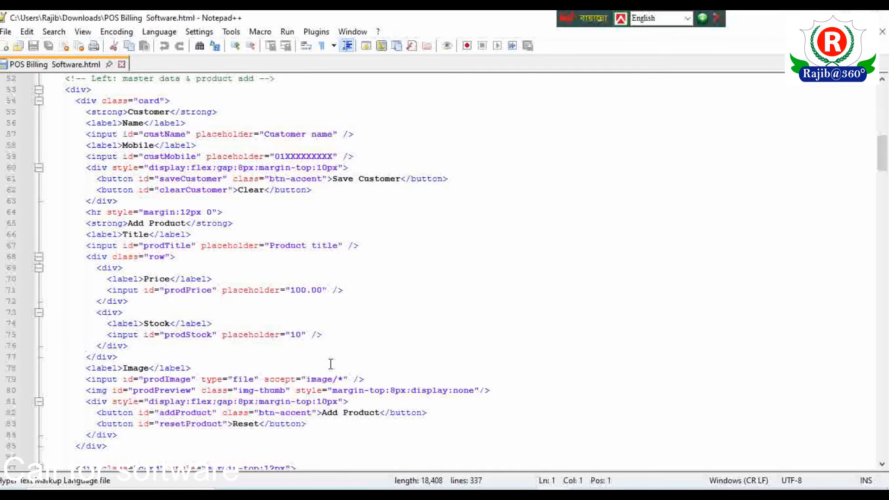
{"action": "scroll", "coordinate": [331, 363], "scroll_direction": "down", "scroll_amount": 11}
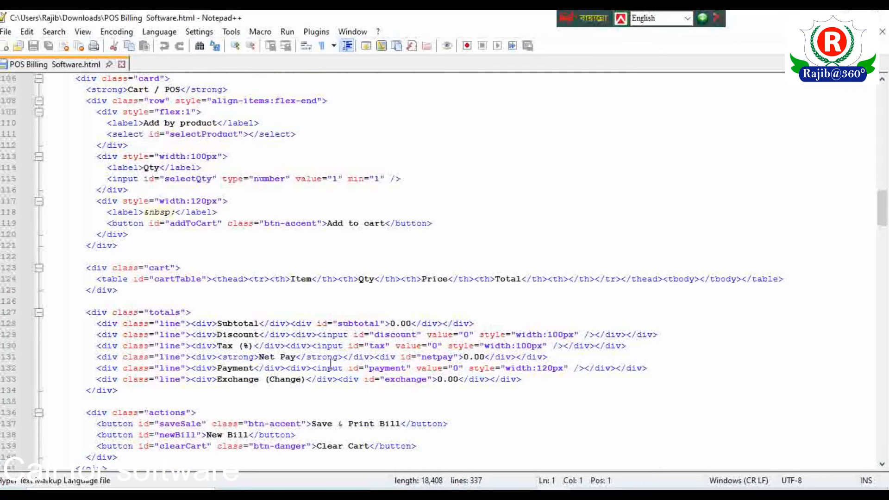
{"action": "scroll", "coordinate": [331, 364], "scroll_direction": "down", "scroll_amount": 4}
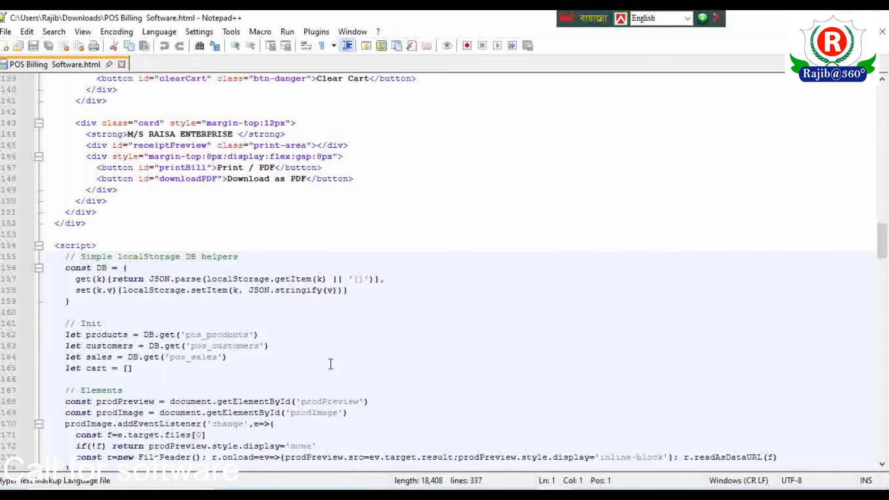
{"action": "scroll", "coordinate": [331, 363], "scroll_direction": "up", "scroll_amount": 1}
{"action": "scroll", "coordinate": [283, 295], "scroll_direction": "down", "scroll_amount": 19}
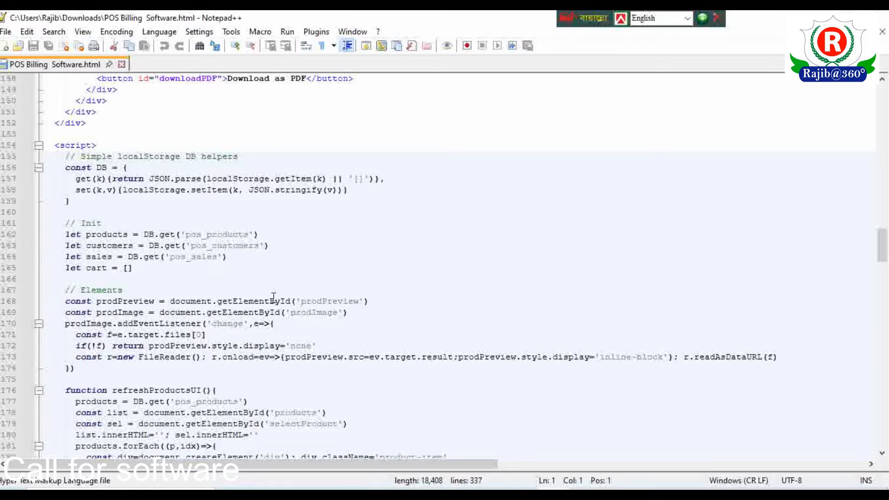
{"action": "scroll", "coordinate": [283, 295], "scroll_direction": "down", "scroll_amount": 20}
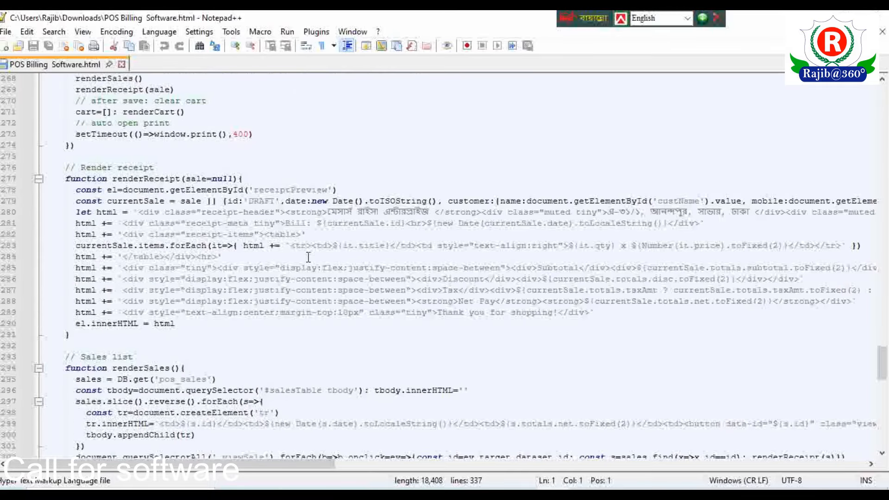
{"action": "left_click_drag", "start_coordinate": [327, 212], "coordinate": [429, 216]}
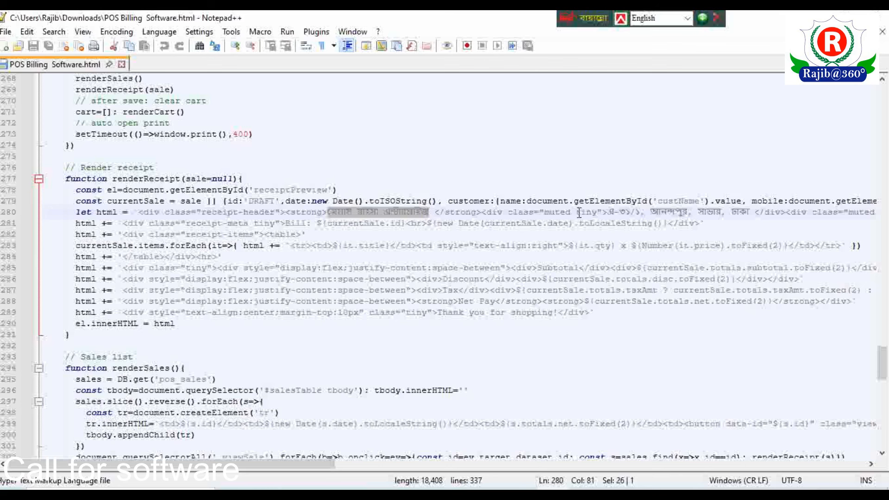
{"action": "left_click", "coordinate": [330, 237]}
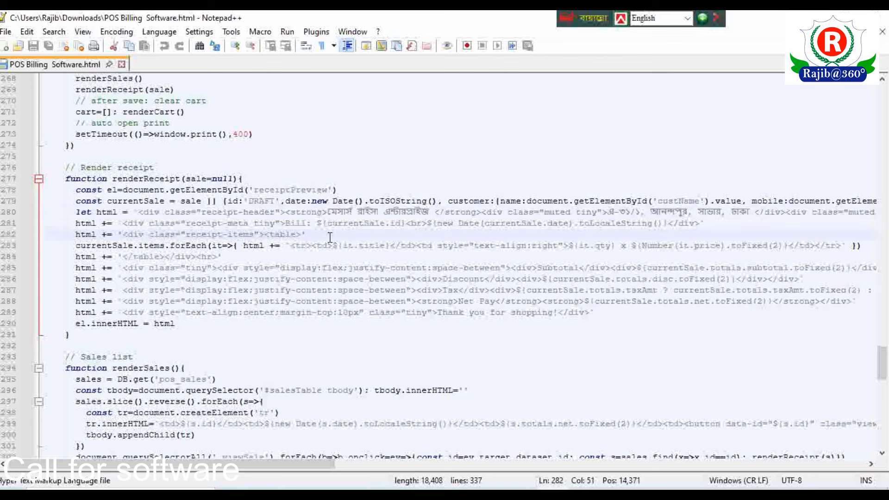